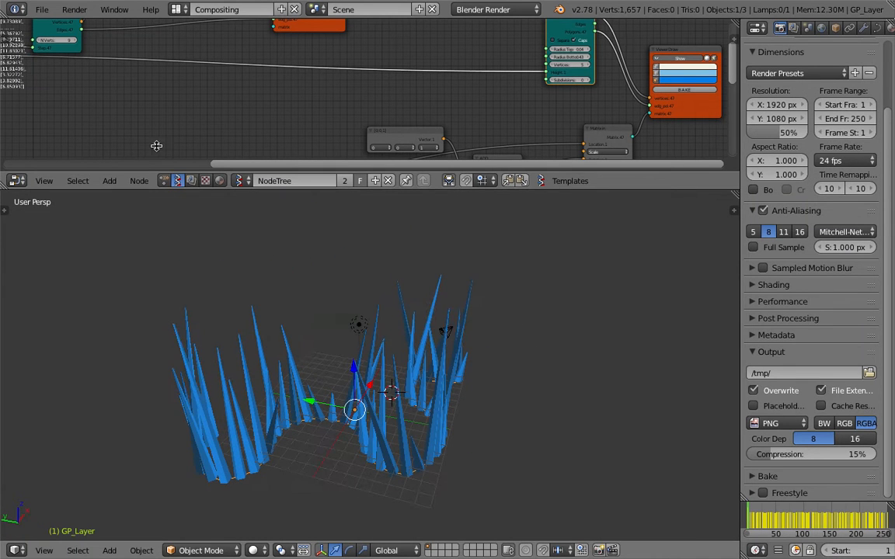
pyautogui.moveTo(352, 398); pyautogui.dragTo(328, 376, button='middle')
pyautogui.moveTo(398, 398); pyautogui.dragTo(219, 274, button='middle')
pyautogui.click(44, 13)
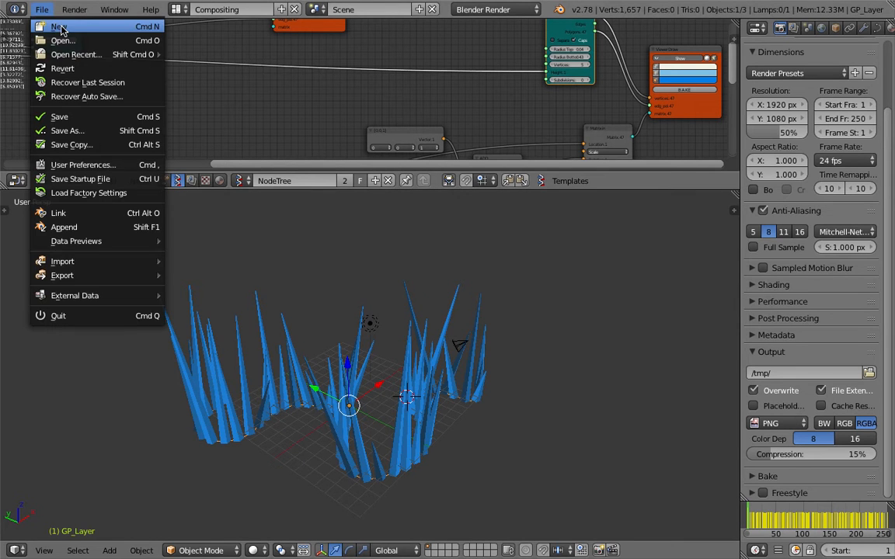
# Add a UV sphere to the scene
pyautogui.moveTo(216, 203); pyautogui.dragTo(455, 330, button='middle')
pyautogui.hotkey('shift', 'a')
pyautogui.moveTo(454, 330)
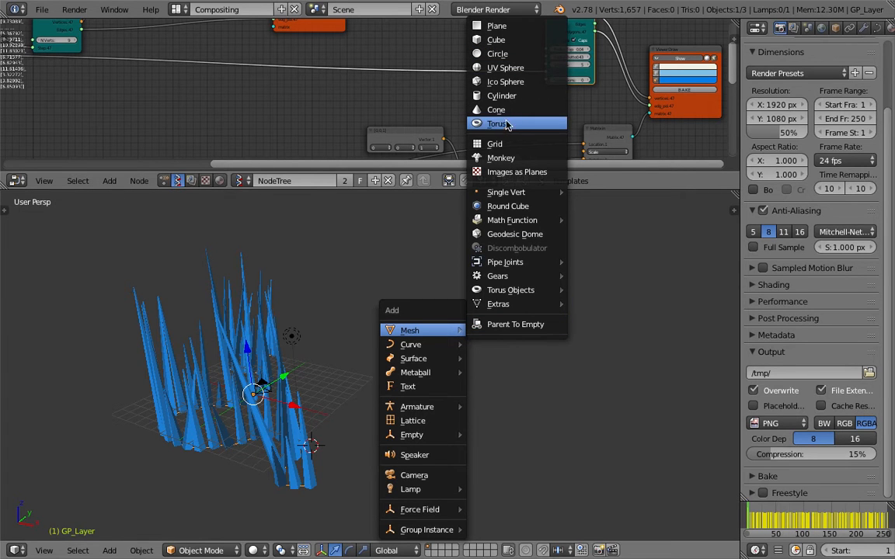
pyautogui.click(511, 69)
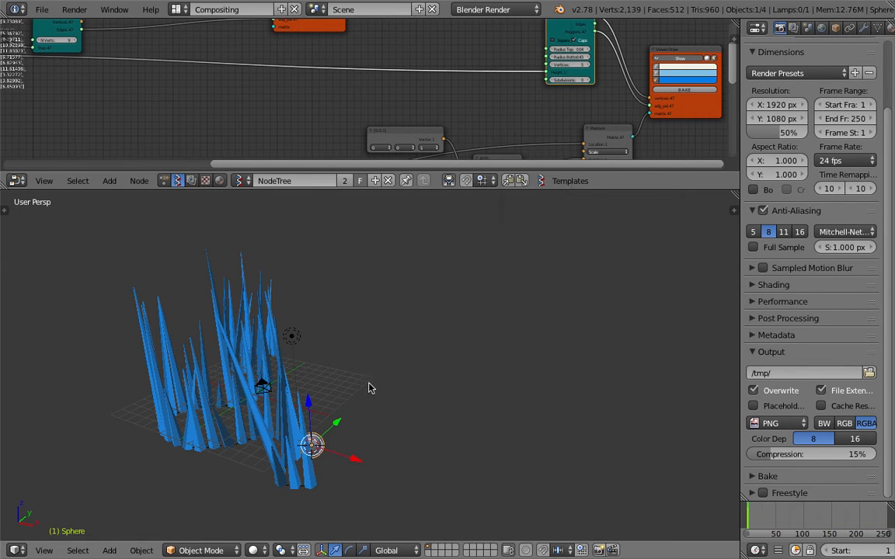
# Enlarge the sphere to a scale of about 6.13 and move it beside the blue spikes
pyautogui.press('s')
pyautogui.click(525, 450)
pyautogui.press('g')
pyautogui.click(487, 345)
pyautogui.press('s')
pyautogui.click(533, 377)
# Save the scene as a new blend file with an incremented version number
pyautogui.click(41, 10)
pyautogui.click(59, 132)
pyautogui.click(791, 64)
pyautogui.click(816, 48)
# Display the Grease Pencil tools at a wider size and set the stroke placement to Surface
pyautogui.moveTo(416, 369); pyautogui.dragTo(336, 368, button='middle')
pyautogui.click(5, 210)
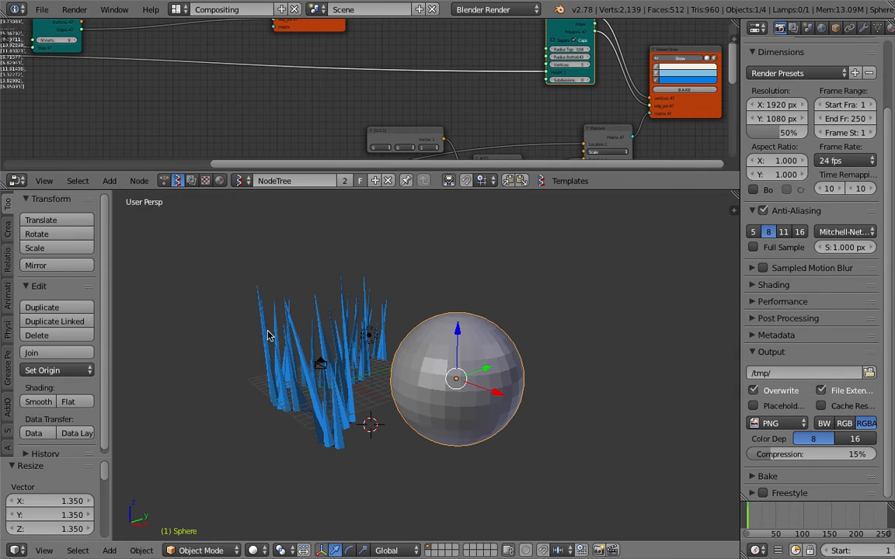
pyautogui.click(7, 364)
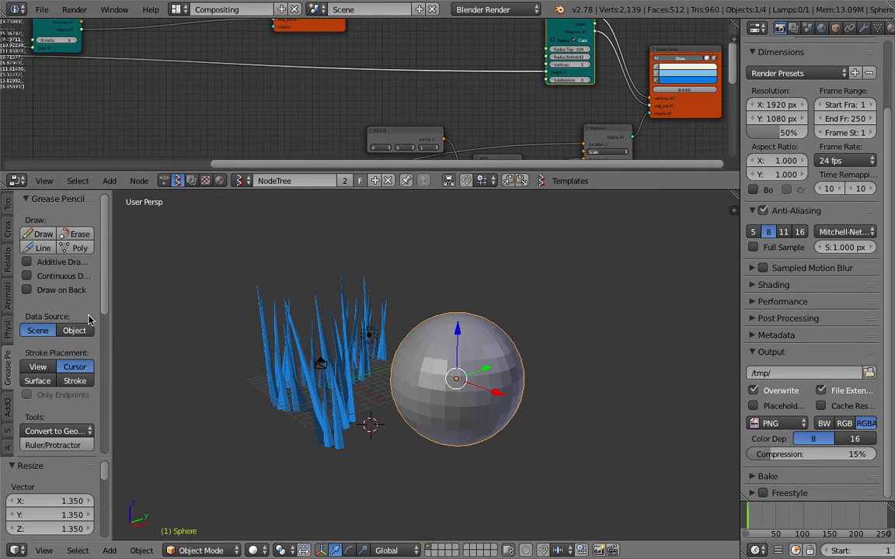
pyautogui.moveTo(109, 325); pyautogui.dragTo(166, 323)
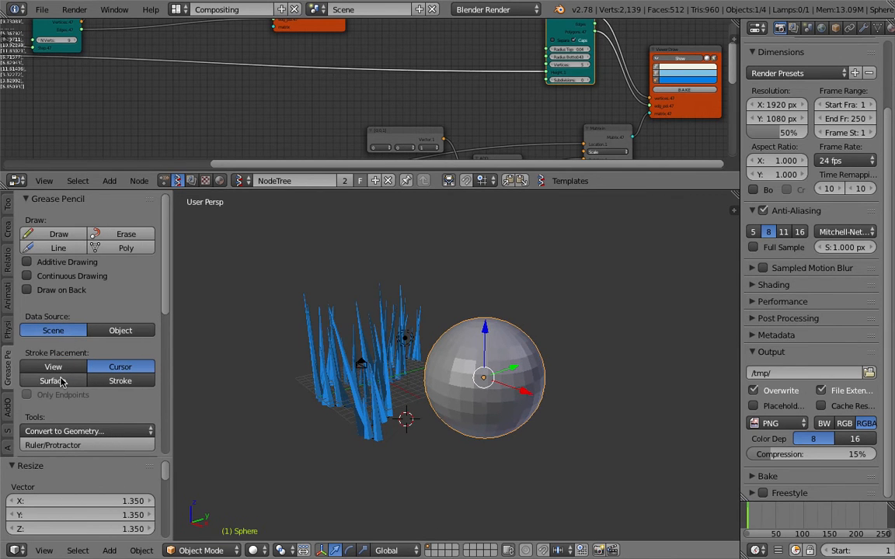
pyautogui.scroll(3, 536, 395)
pyautogui.moveTo(522, 395)
pyautogui.mouseDown(button='middle')
pyautogui.moveTo(498, 395)
pyautogui.moveTo(464, 336)
pyautogui.moveTo(465, 321)
pyautogui.mouseUp(button='middle')
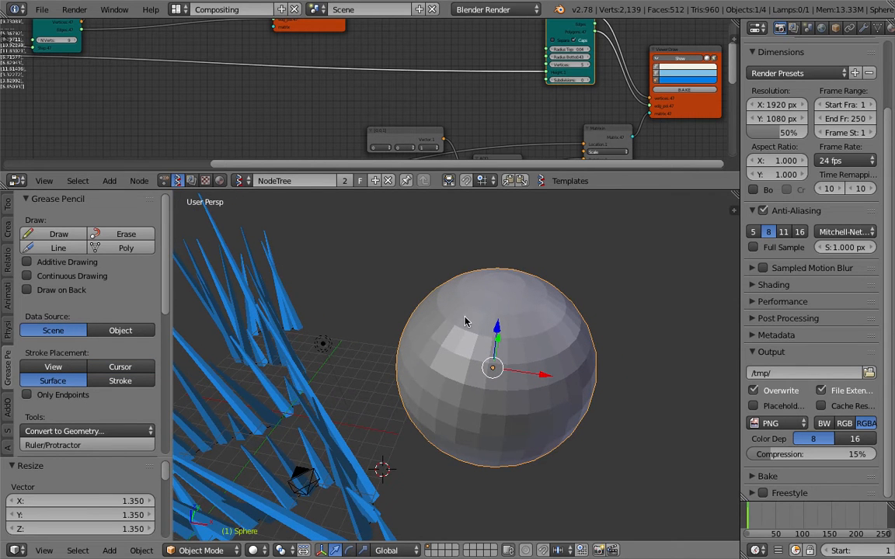
# Draw a freehand grease pencil stroke curving around the front of the sphere
pyautogui.press('d')
pyautogui.moveTo(469, 305); pyautogui.dragTo(452, 319)
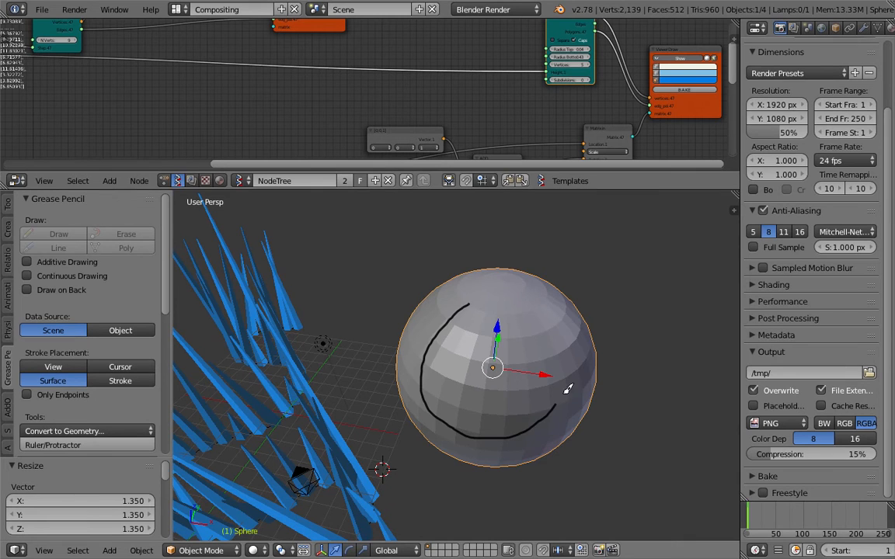
pyautogui.moveTo(579, 324)
pyautogui.mouseDown(button='middle')
pyautogui.moveTo(565, 366)
pyautogui.moveTo(523, 342)
pyautogui.moveTo(658, 245)
pyautogui.mouseUp(button='middle')
# Delete the scene's existing grease pencil layer and add a new one
pyautogui.click(732, 210)
pyautogui.scroll(-8, 683, 334)
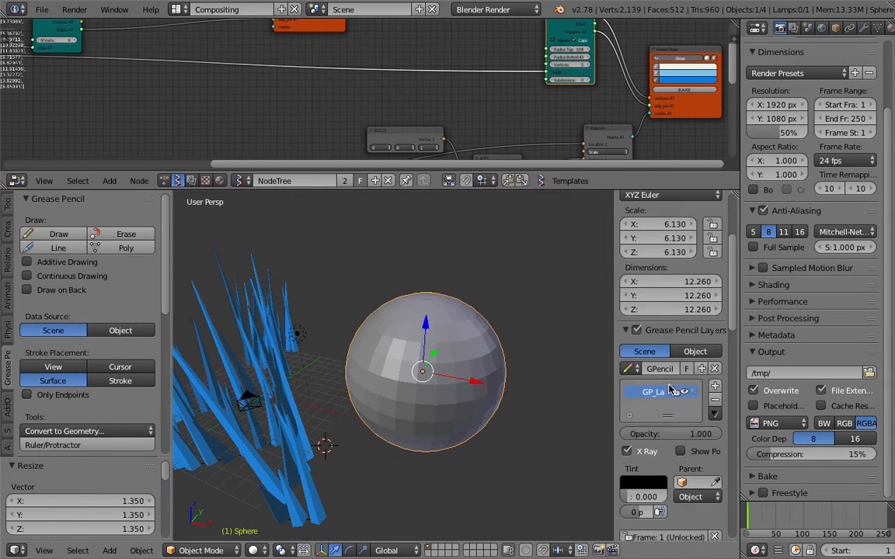
pyautogui.click(714, 318)
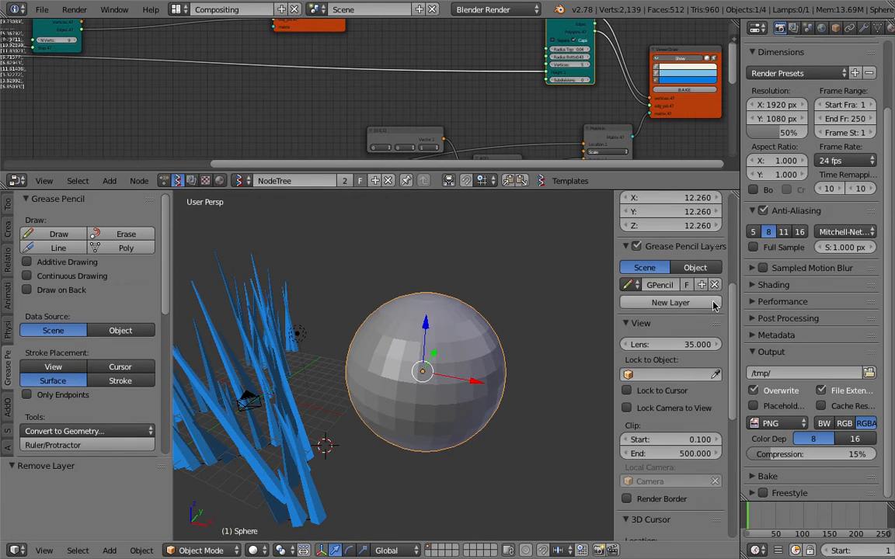
pyautogui.click(679, 303)
# Draw a freehand S-shaped grease pencil stroke winding across the sphere's surface
pyautogui.moveTo(482, 311); pyautogui.dragTo(348, 293, button='middle')
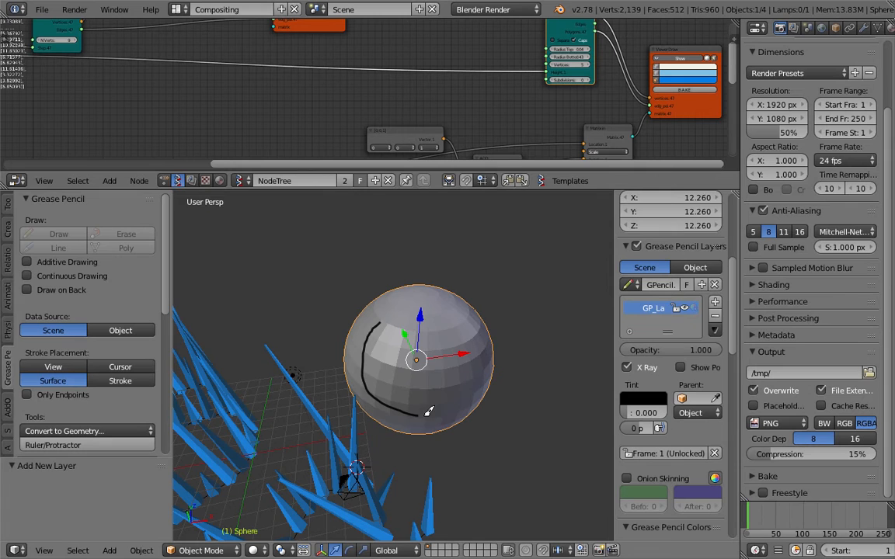
pyautogui.moveTo(499, 395); pyautogui.dragTo(387, 333, button='middle')
pyautogui.scroll(2, 439, 343)
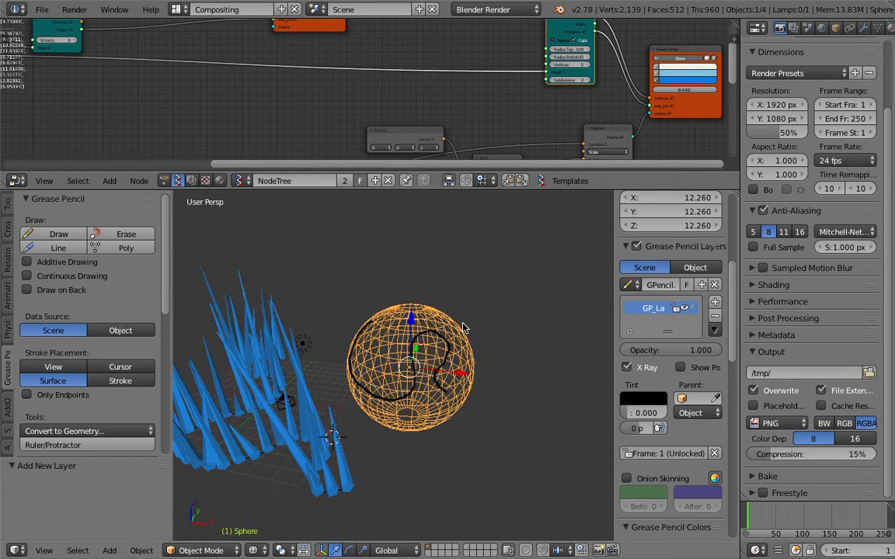
# Convert the grease pencil stroke on the sphere to a Bezier curve
pyautogui.press('space')
pyautogui.write('conver')
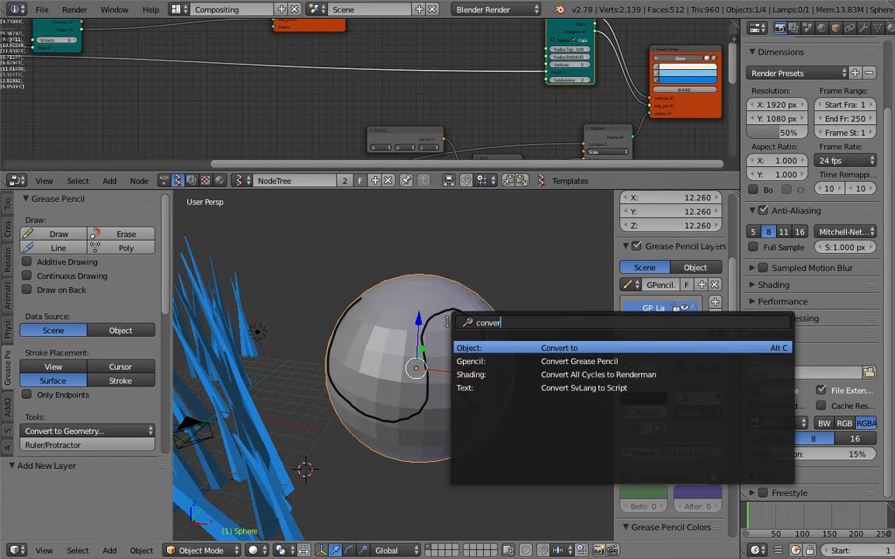
pyautogui.click(482, 360)
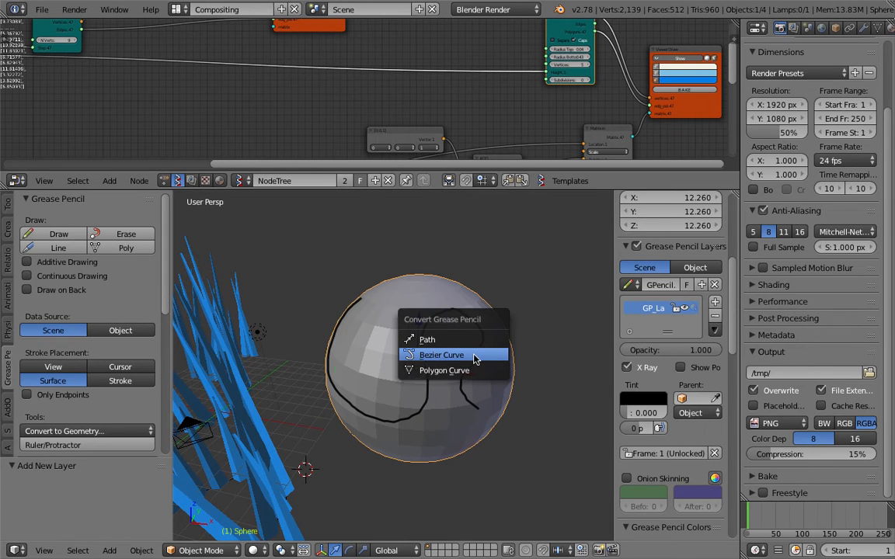
pyautogui.click(474, 359)
# Select the converted curve on the sphere and delete the grease pencil layer
pyautogui.moveTo(443, 349); pyautogui.dragTo(469, 331, button='middle')
pyautogui.rightClick(471, 327)
pyautogui.press('z')
pyautogui.press('z')
pyautogui.click(715, 315)
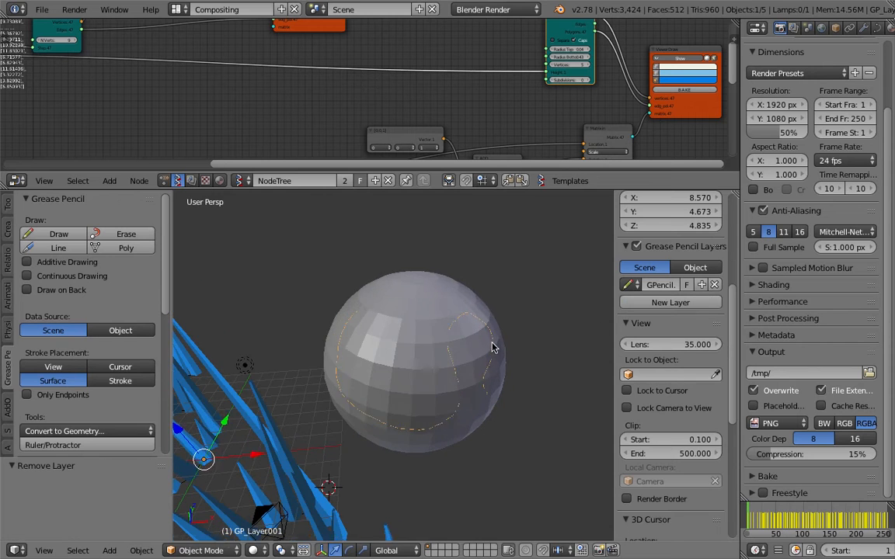
# Save the scene over the existing blend file
pyautogui.moveTo(487, 336)
pyautogui.mouseDown(button='middle')
pyautogui.moveTo(416, 316)
pyautogui.moveTo(432, 351)
pyautogui.moveTo(345, 340)
pyautogui.mouseUp(button='middle')
pyautogui.scroll(-2, 433, 341)
pyautogui.keyDown('shift'); pyautogui.moveTo(332, 337); pyautogui.dragTo(443, 366, button='middle'); pyautogui.keyUp('shift')
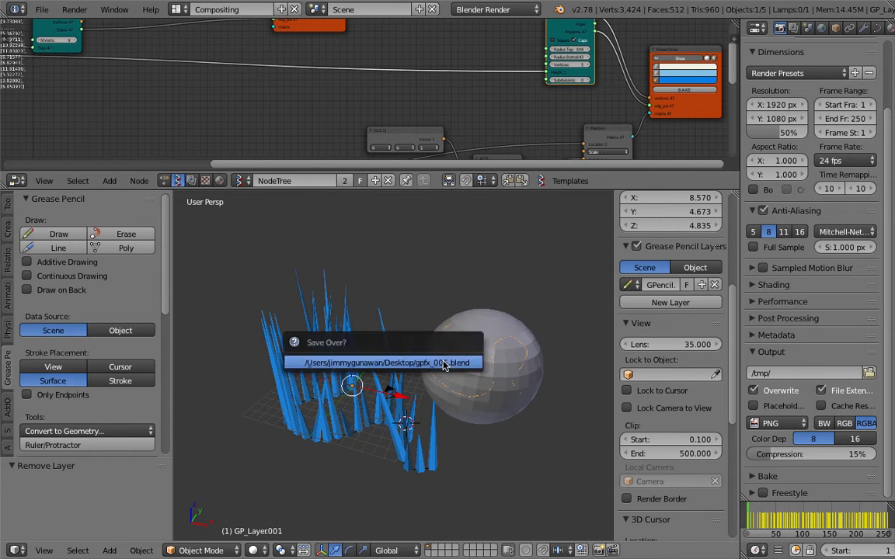
# Load the selected sphere curve into the Objects In node as the source for the spikes
pyautogui.moveTo(281, 111); pyautogui.dragTo(384, 123, button='middle')
pyautogui.moveTo(287, 104); pyautogui.dragTo(514, 100, button='middle')
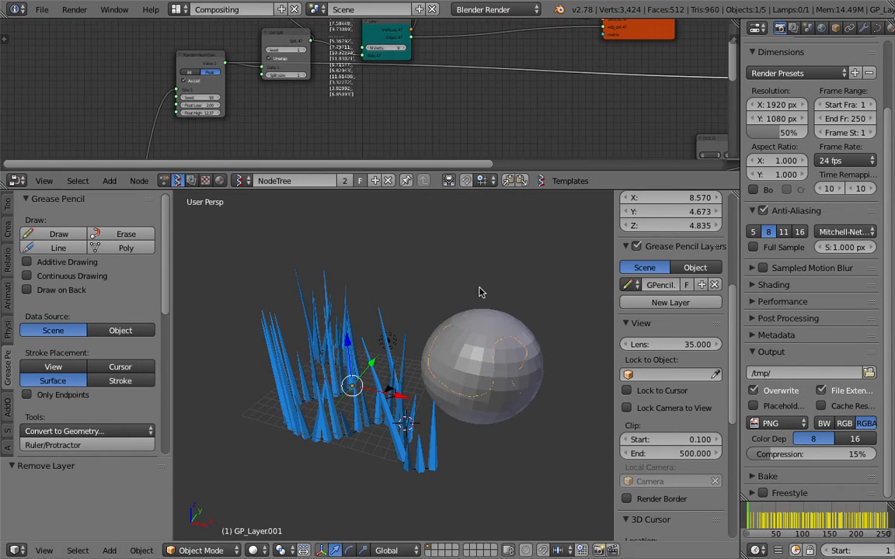
pyautogui.moveTo(218, 140); pyautogui.dragTo(402, 20, button='middle')
pyautogui.moveTo(377, 514); pyautogui.dragTo(370, 450, button='middle')
pyautogui.moveTo(483, 76); pyautogui.dragTo(476, 34, button='middle')
pyautogui.scroll(7, 439, 67)
pyautogui.click(437, 80)
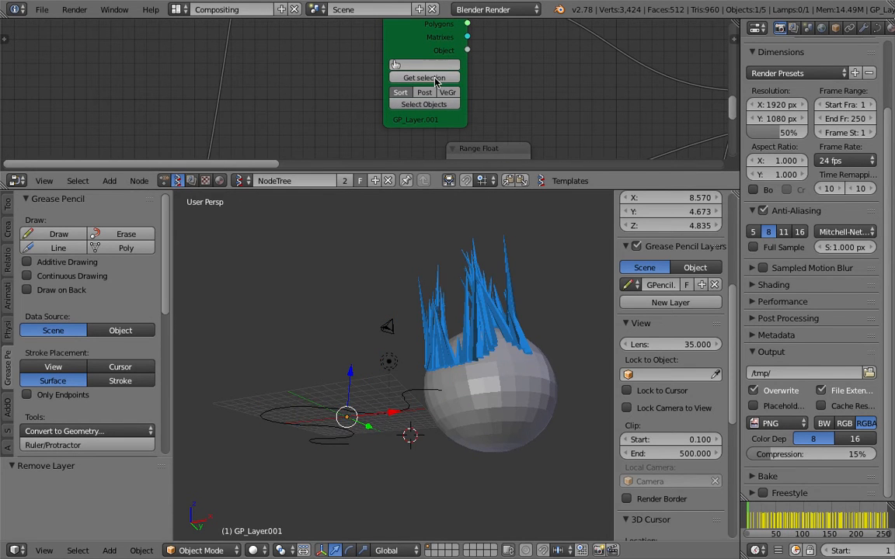
# Enlarge the node editor to show the Objects In and Vector Interpolation nodes together
pyautogui.moveTo(513, 374); pyautogui.dragTo(500, 386, button='middle')
pyautogui.moveTo(412, 396); pyautogui.dragTo(326, 351, button='middle')
pyautogui.moveTo(410, 396); pyautogui.dragTo(363, 351, button='middle')
pyautogui.moveTo(666, 103); pyautogui.dragTo(426, 137, button='middle')
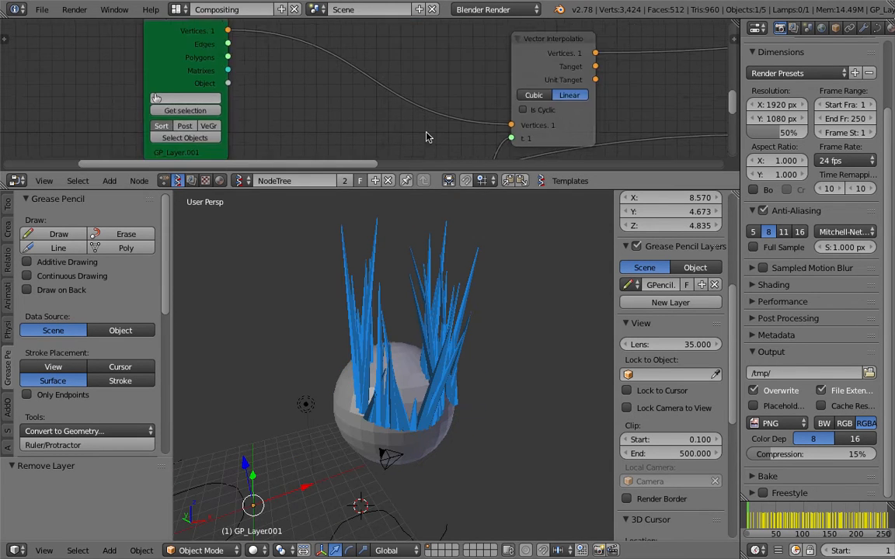
pyautogui.scroll(-2, 426, 136)
pyautogui.moveTo(446, 172); pyautogui.dragTo(404, 284)
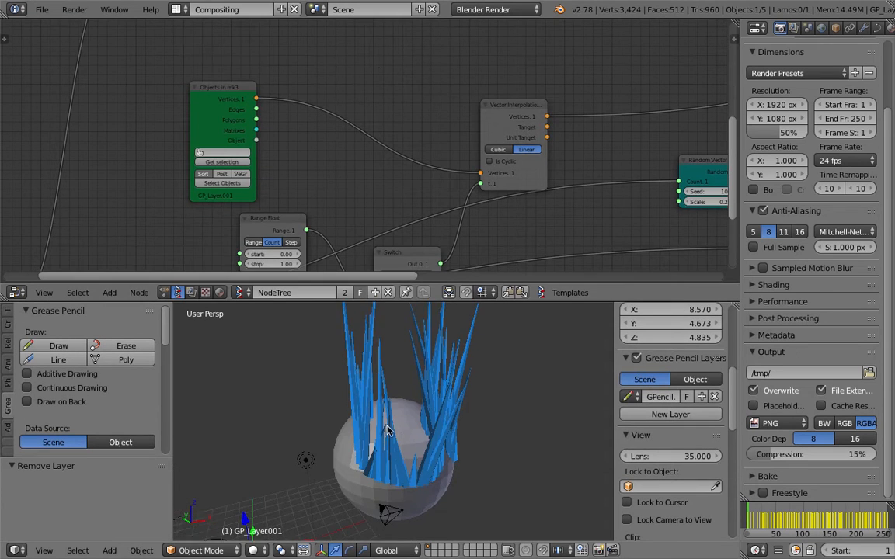
# Move the camera and the lamp to the second scene layer
pyautogui.moveTo(388, 432); pyautogui.dragTo(456, 441, button='middle')
pyautogui.moveTo(515, 430); pyautogui.dragTo(383, 423, button='middle')
pyautogui.rightClick(347, 377)
pyautogui.scroll(2, 425, 374)
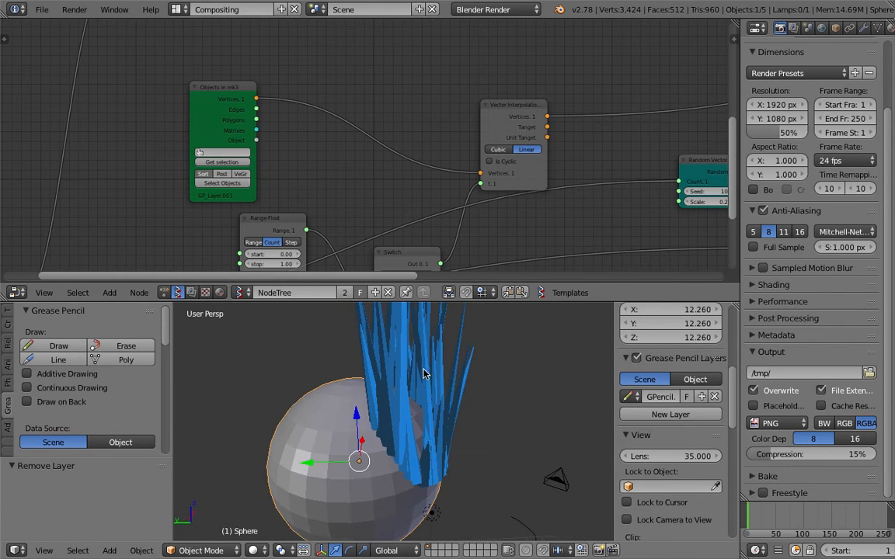
pyautogui.moveTo(394, 371); pyautogui.dragTo(414, 424, button='middle')
pyautogui.moveTo(462, 457); pyautogui.dragTo(476, 427, button='middle')
pyautogui.rightClick(525, 435)
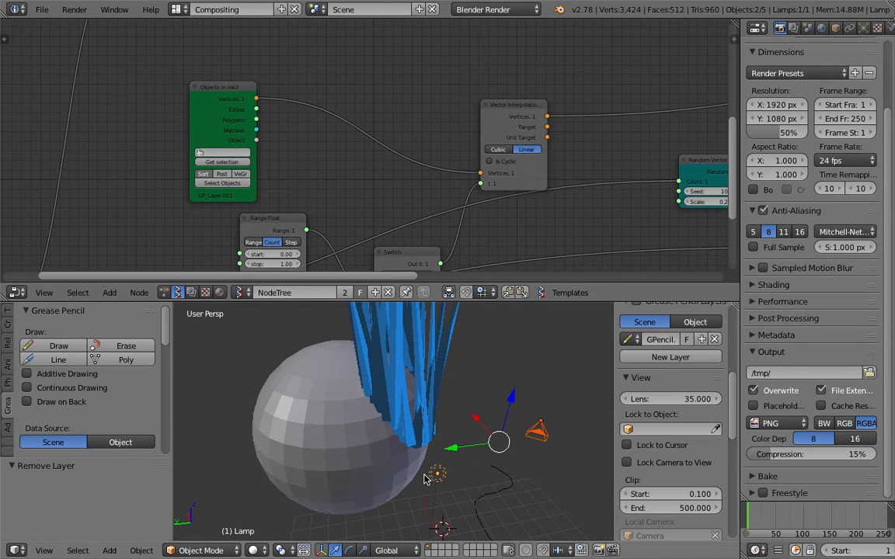
pyautogui.press('m')
pyautogui.press('2')
# Place the 3D cursor beside the sphere and save over the current blend file
pyautogui.click(440, 423)
pyautogui.moveTo(443, 411); pyautogui.dragTo(378, 381, button='middle')
pyautogui.moveTo(450, 430); pyautogui.dragTo(468, 439, button='middle')
pyautogui.hotkey('ctrl', 's')
pyautogui.click(470, 443)
# Switch the viewport to wireframe and turn off the spikes' display in the final Viewer Draw node
pyautogui.scroll(-3, 381, 215)
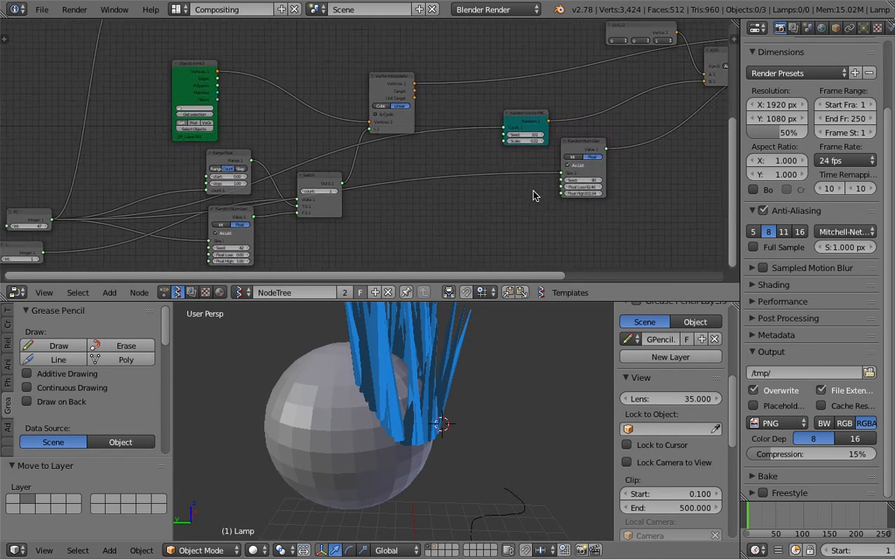
pyautogui.scroll(4, 456, 400)
pyautogui.press('z')
pyautogui.rightClick(417, 476)
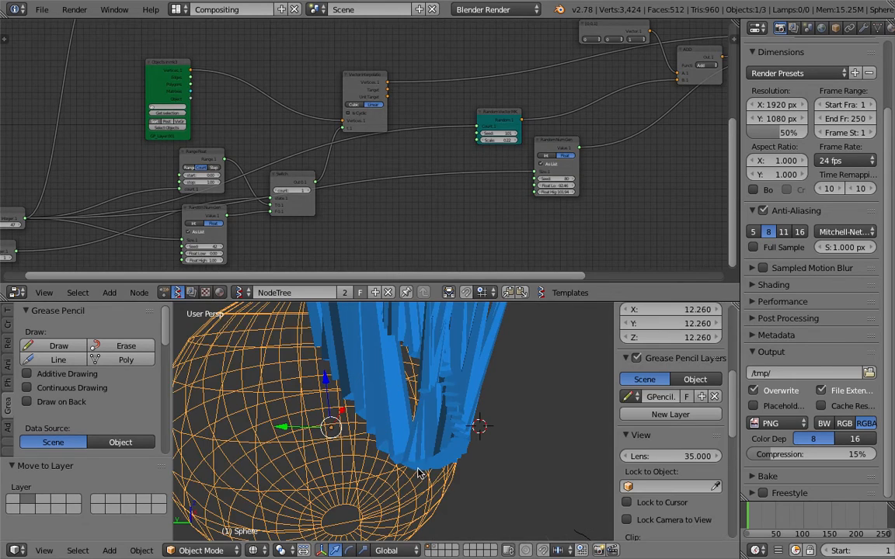
pyautogui.rightClick(424, 468)
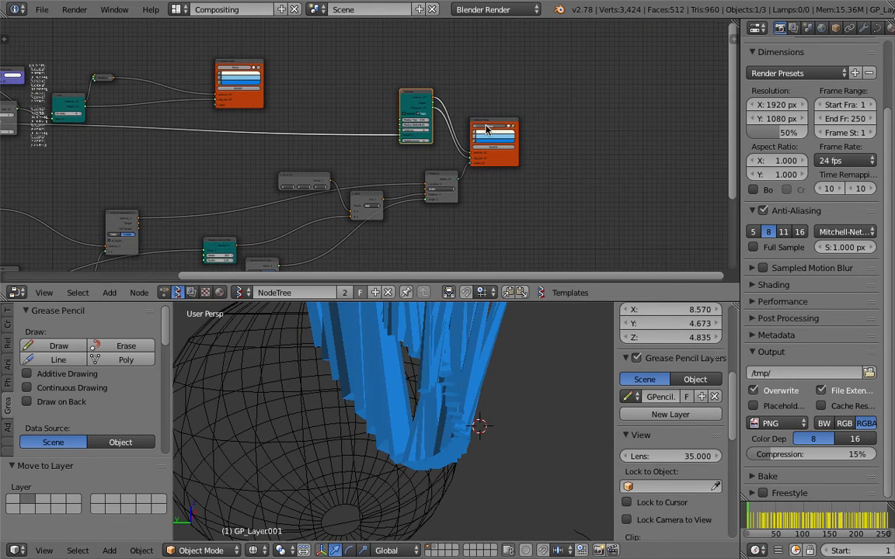
pyautogui.click(486, 126)
# Select the curve on the sphere and add a Shrinkwrap modifier to it
pyautogui.scroll(-1, 463, 414)
pyautogui.rightClick(467, 396)
pyautogui.scroll(-1, 468, 396)
pyautogui.rightClick(462, 385)
pyautogui.moveTo(462, 386); pyautogui.dragTo(415, 390, button='middle')
pyautogui.click(864, 31)
pyautogui.click(808, 75)
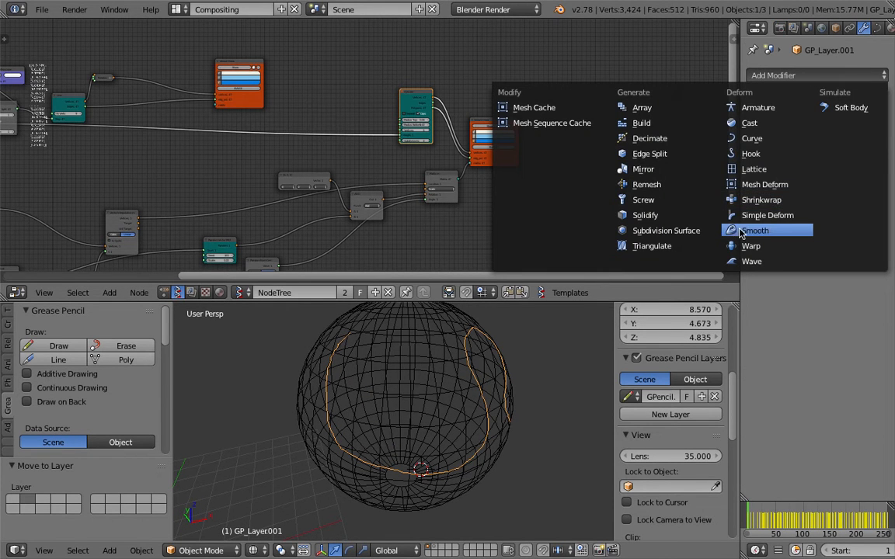
pyautogui.click(775, 200)
pyautogui.moveTo(523, 361); pyautogui.dragTo(481, 364, button='middle')
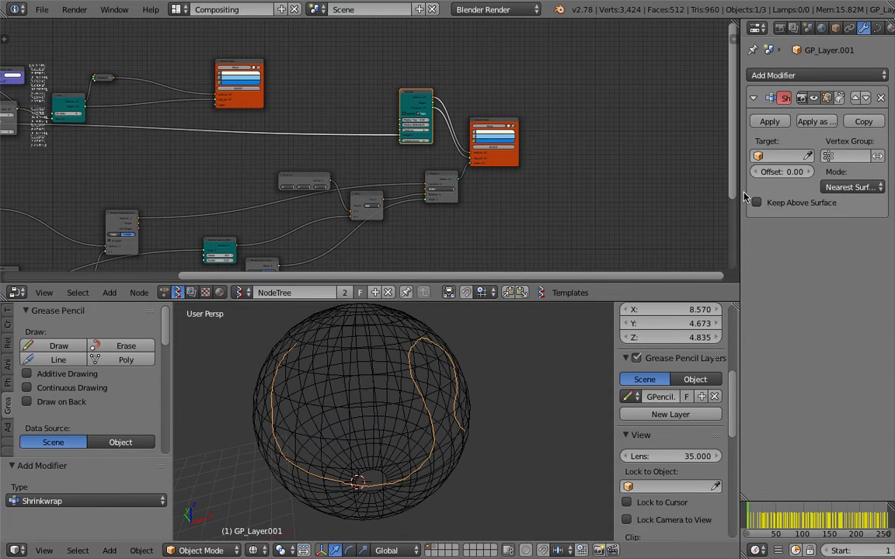
# Set the Shrinkwrap modifier to Keep Above Surface, Project mode, both Negative and Positive directions, and face culling off
pyautogui.moveTo(739, 190); pyautogui.dragTo(641, 191)
pyautogui.click(718, 204)
pyautogui.click(788, 191)
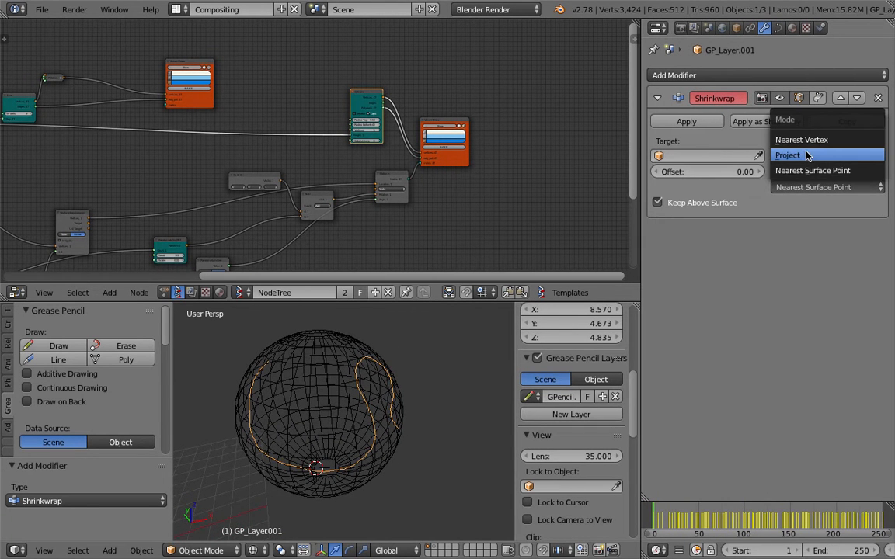
pyautogui.click(806, 156)
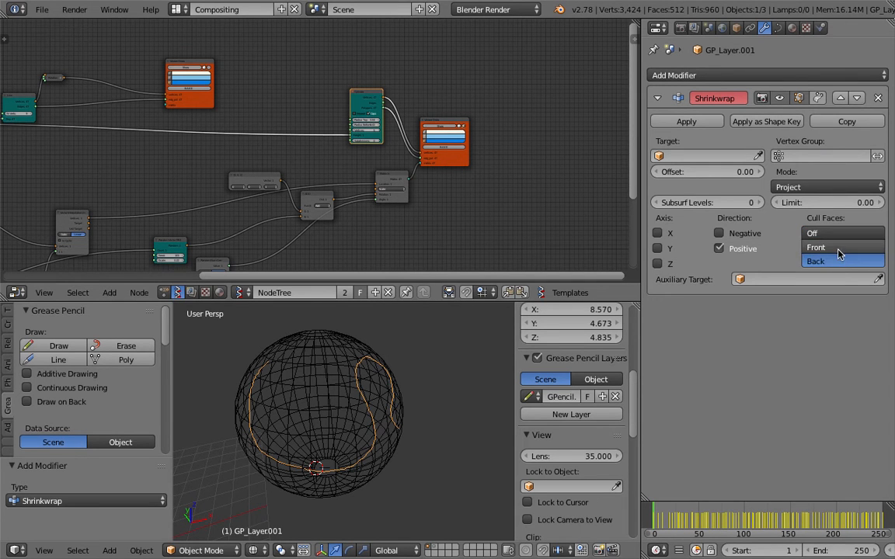
pyautogui.click(812, 233)
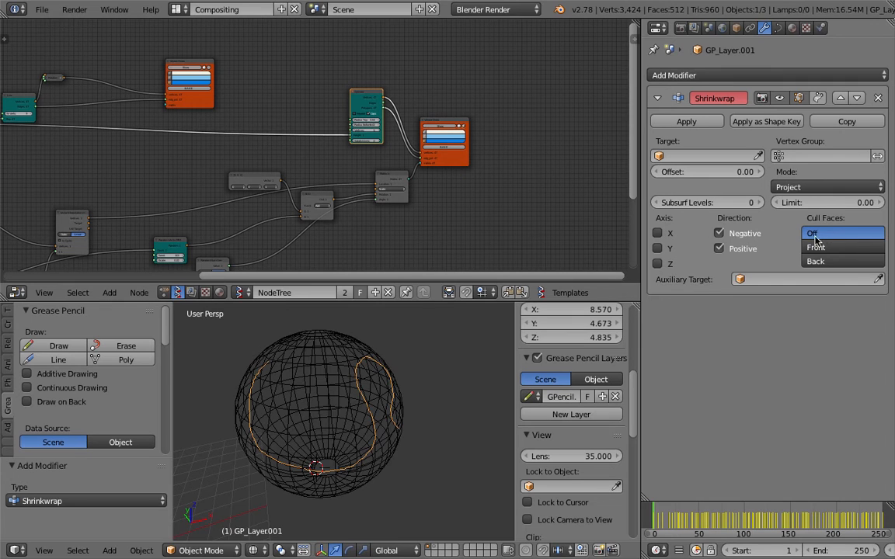
# Set the Shrinkwrap modifier's target to the Sphere
pyautogui.moveTo(400, 435)
pyautogui.mouseDown(button='middle')
pyautogui.moveTo(375, 420)
pyautogui.moveTo(416, 393)
pyautogui.mouseUp(button='middle')
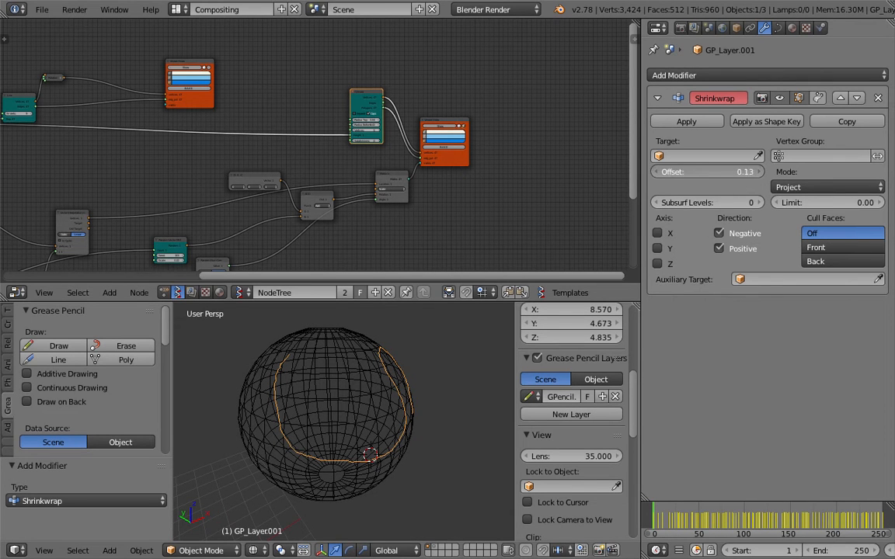
pyautogui.click(687, 156)
pyautogui.click(687, 175)
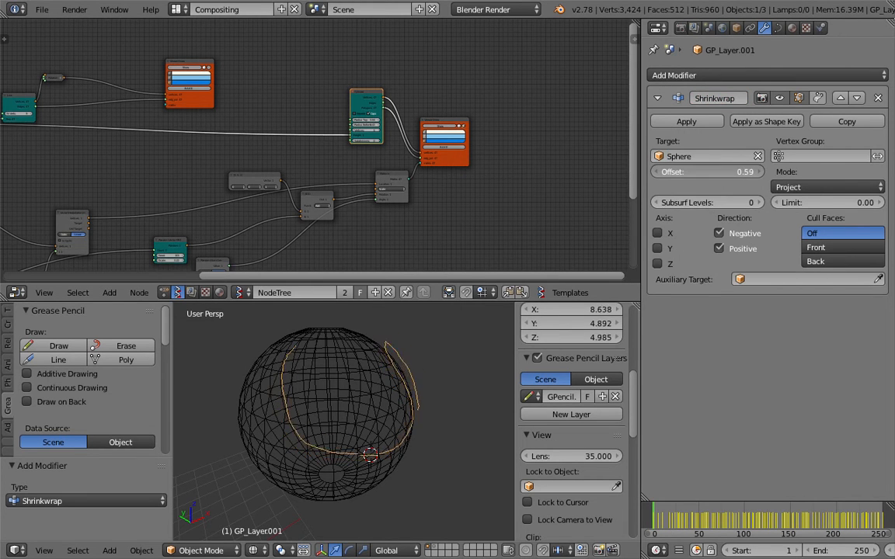
# Try several positive and negative Shrinkwrap offsets, ending at 1.55, and set Cull Faces to Front
pyautogui.moveTo(694, 172); pyautogui.dragTo(705, 172)
pyautogui.moveTo(407, 430); pyautogui.dragTo(379, 394, button='middle')
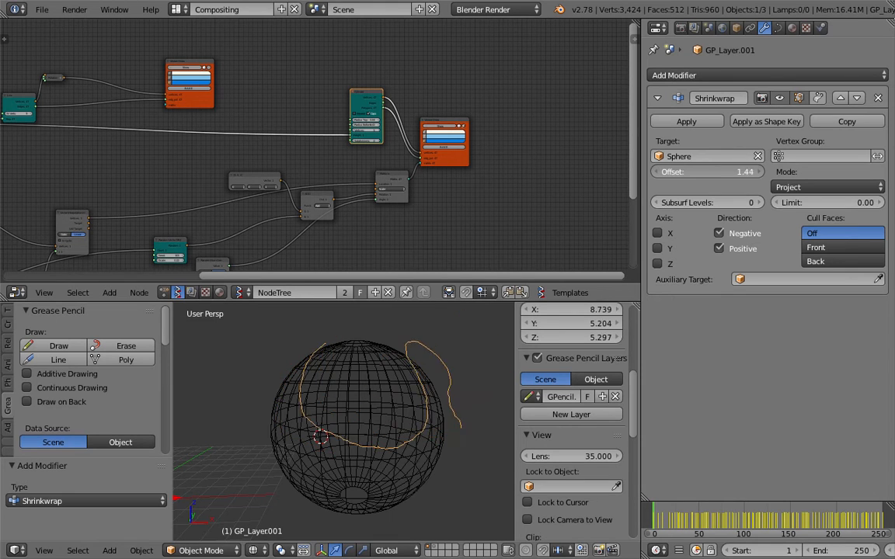
pyautogui.moveTo(707, 172); pyautogui.dragTo(746, 172)
pyautogui.moveTo(459, 403); pyautogui.dragTo(396, 373, button='middle')
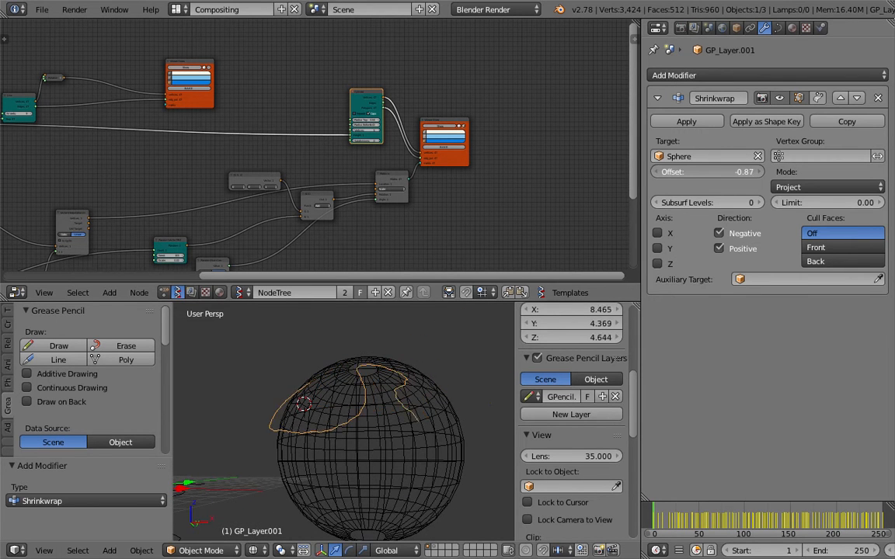
pyautogui.moveTo(707, 172)
pyautogui.mouseDown()
pyautogui.moveTo(738, 173)
pyautogui.moveTo(767, 216)
pyautogui.mouseUp()
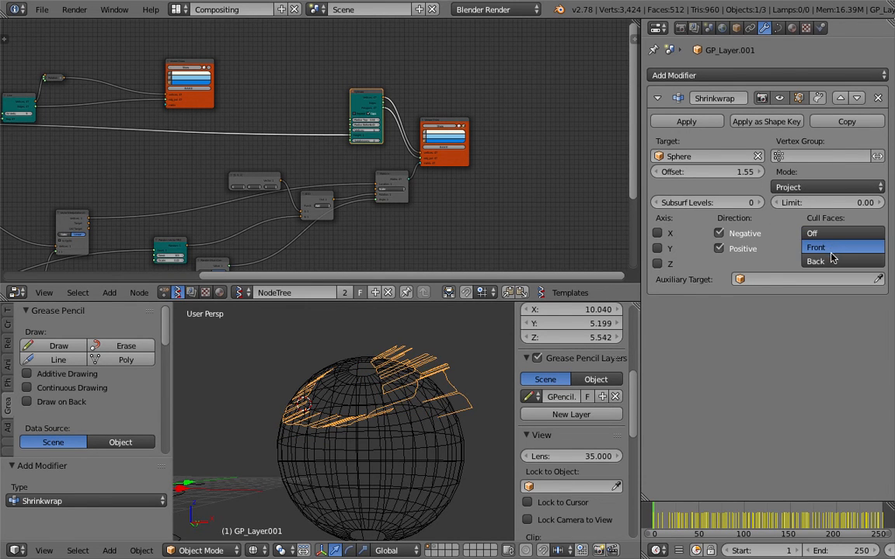
# Try the Shrinkwrap projection with the Positive direction toggled off and back on, checking the curve from several angles
pyautogui.moveTo(451, 344); pyautogui.dragTo(472, 375, button='middle')
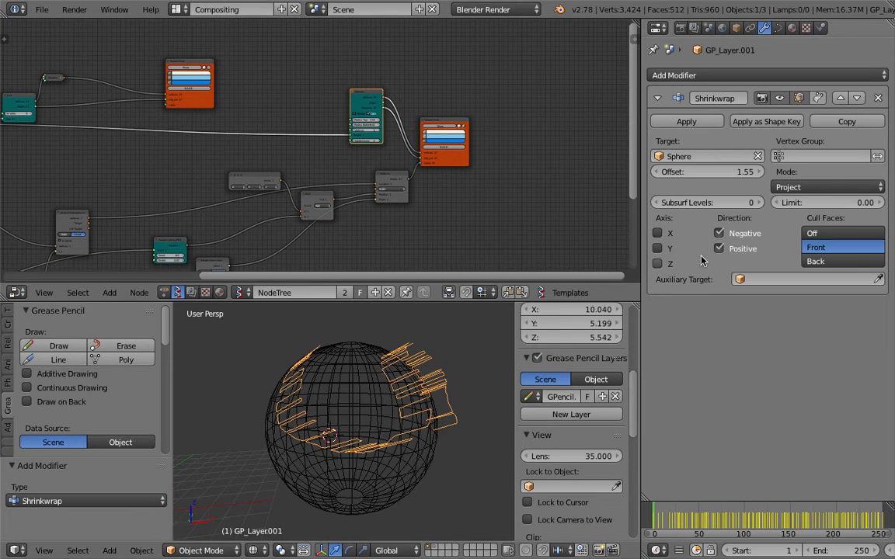
pyautogui.click(732, 248)
pyautogui.click(734, 249)
pyautogui.click(736, 250)
pyautogui.click(735, 249)
pyautogui.moveTo(365, 450)
pyautogui.mouseDown(button='middle')
pyautogui.moveTo(493, 382)
pyautogui.moveTo(405, 396)
pyautogui.moveTo(373, 388)
pyautogui.moveTo(346, 345)
pyautogui.moveTo(383, 392)
pyautogui.moveTo(257, 346)
pyautogui.moveTo(354, 386)
pyautogui.mouseUp(button='middle')
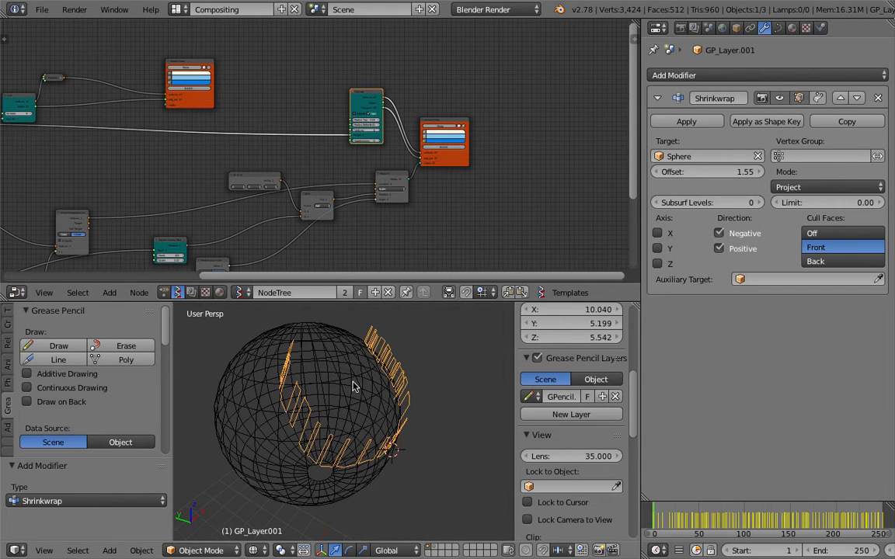
# Try the Shrinkwrap projection with the X, Y and Z axes enabled, and disable all three axes again
pyautogui.click(670, 234)
pyautogui.click(667, 248)
pyautogui.click(667, 264)
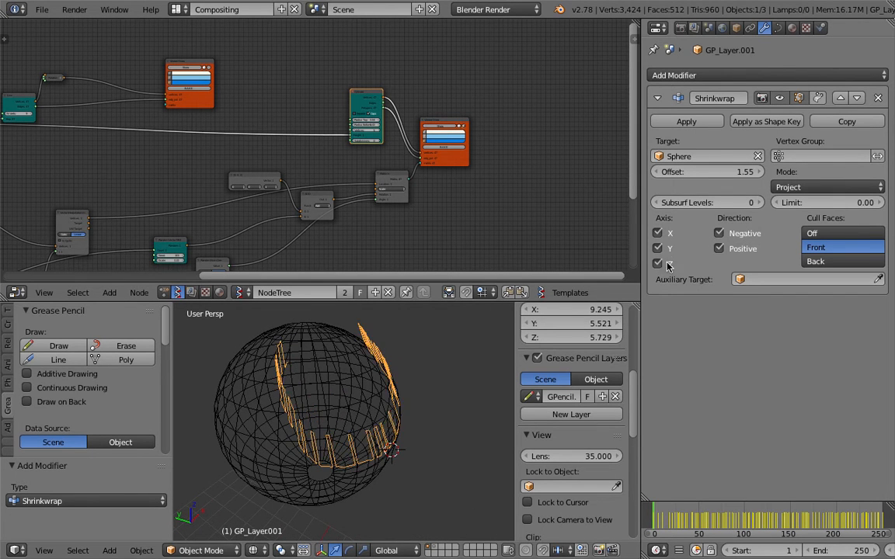
pyautogui.moveTo(424, 393); pyautogui.dragTo(391, 377, button='middle')
pyautogui.click(657, 233)
pyautogui.click(657, 249)
pyautogui.click(658, 264)
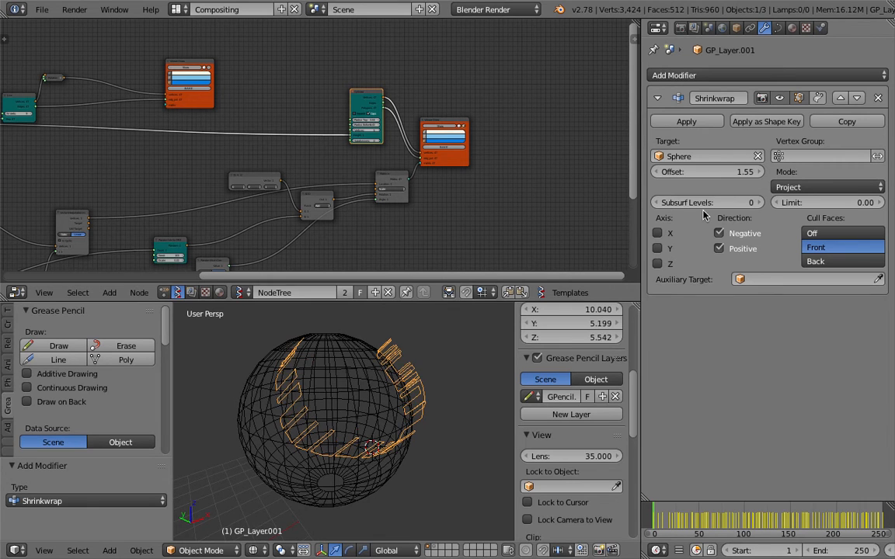
pyautogui.moveTo(477, 377); pyautogui.dragTo(434, 365, button='middle')
# Switch the Shrinkwrap mode to Nearest Surface Point and lower the offset to 0.03
pyautogui.click(805, 189)
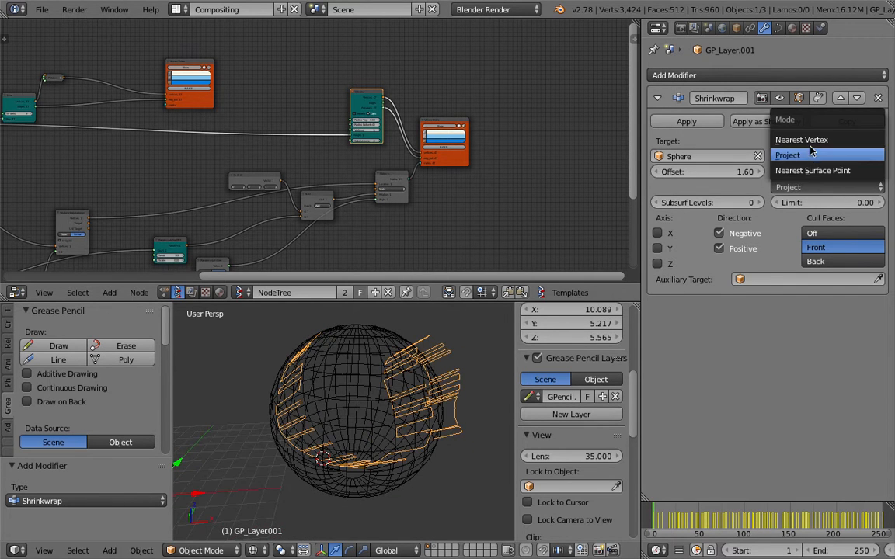
pyautogui.click(737, 172)
pyautogui.scroll(-5, 395, 418)
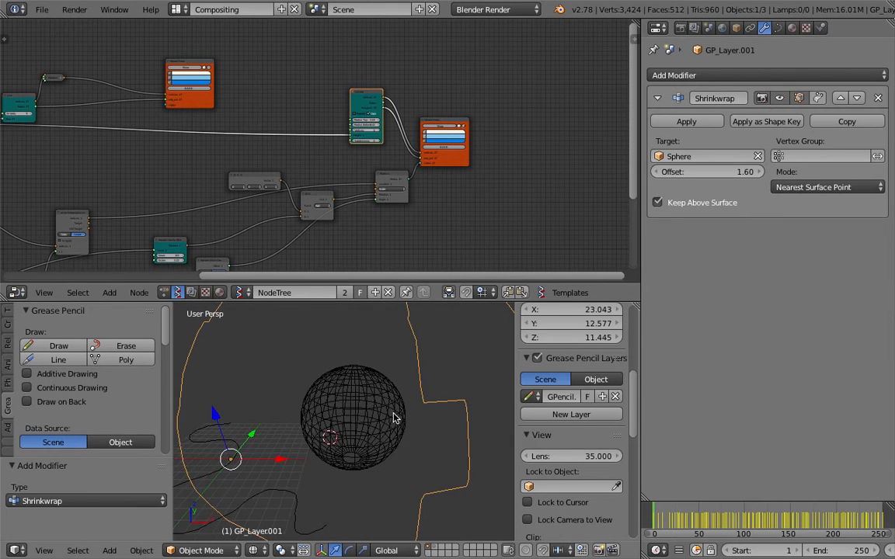
pyautogui.moveTo(395, 420); pyautogui.dragTo(509, 362, button='middle')
pyautogui.scroll(4, 510, 363)
pyautogui.moveTo(731, 176); pyautogui.dragTo(632, 176)
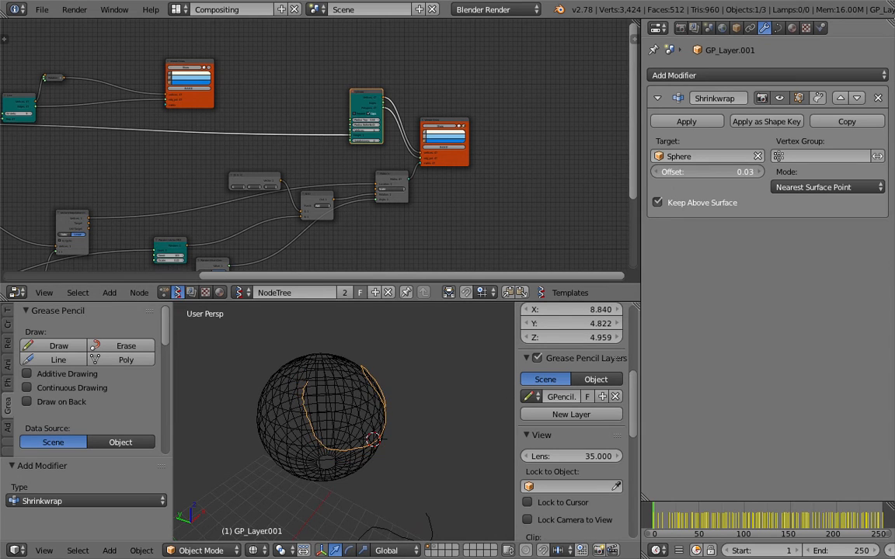
# Try small positive and negative Shrinkwrap offsets, ending at 0.11, and save the file
pyautogui.scroll(2, 396, 431)
pyautogui.moveTo(396, 431); pyautogui.dragTo(389, 416, button='middle')
pyautogui.moveTo(693, 172); pyautogui.dragTo(705, 172)
pyautogui.moveTo(395, 400)
pyautogui.mouseDown(button='middle')
pyautogui.moveTo(384, 343)
pyautogui.moveTo(368, 389)
pyautogui.moveTo(389, 396)
pyautogui.moveTo(349, 398)
pyautogui.mouseUp(button='middle')
pyautogui.moveTo(719, 173)
pyautogui.mouseDown()
pyautogui.moveTo(728, 173)
pyautogui.moveTo(712, 174)
pyautogui.mouseUp()
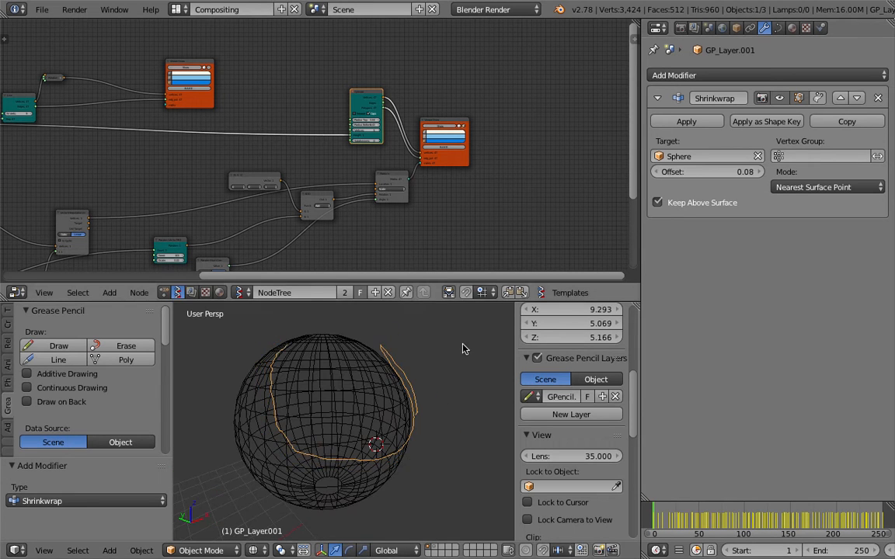
pyautogui.moveTo(373, 365); pyautogui.dragTo(310, 420, button='middle')
pyautogui.moveTo(716, 172); pyautogui.dragTo(702, 172)
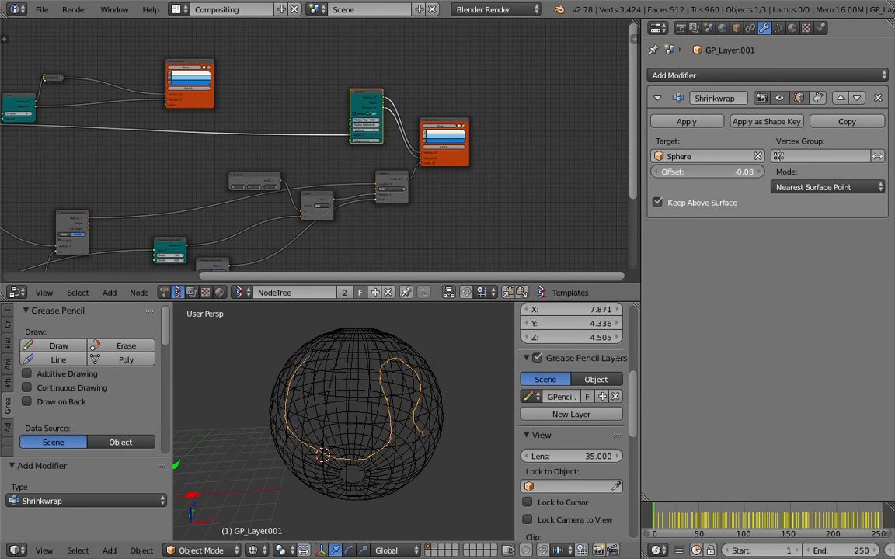
pyautogui.moveTo(366, 350)
pyautogui.mouseDown(button='middle')
pyautogui.moveTo(405, 392)
pyautogui.moveTo(375, 413)
pyautogui.mouseUp(button='middle')
pyautogui.hotkey('ctrl', 's')
pyautogui.click(374, 414)
# Nudge the integer node and the Objects in mk3 node to tidy their positions in the node tree
pyautogui.scroll(-3, 416, 204)
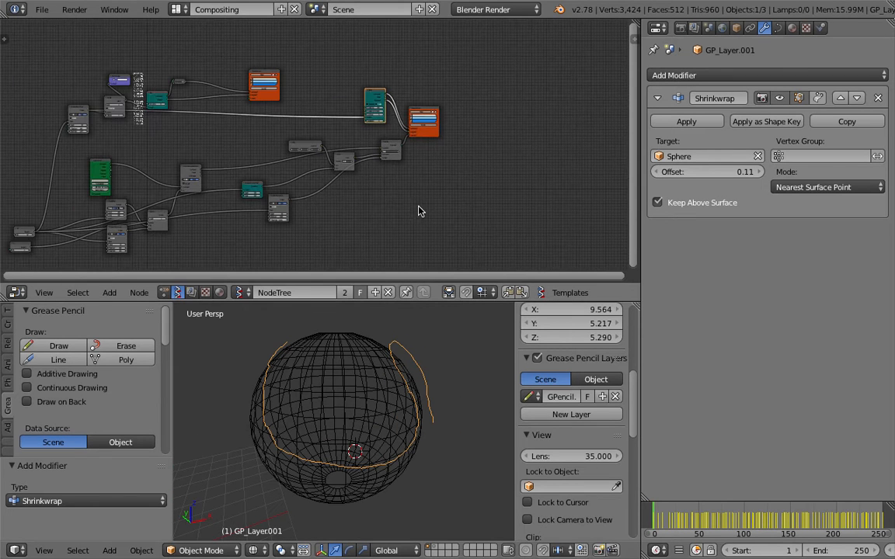
pyautogui.scroll(2, 335, 201)
pyautogui.moveTo(68, 199); pyautogui.dragTo(62, 196)
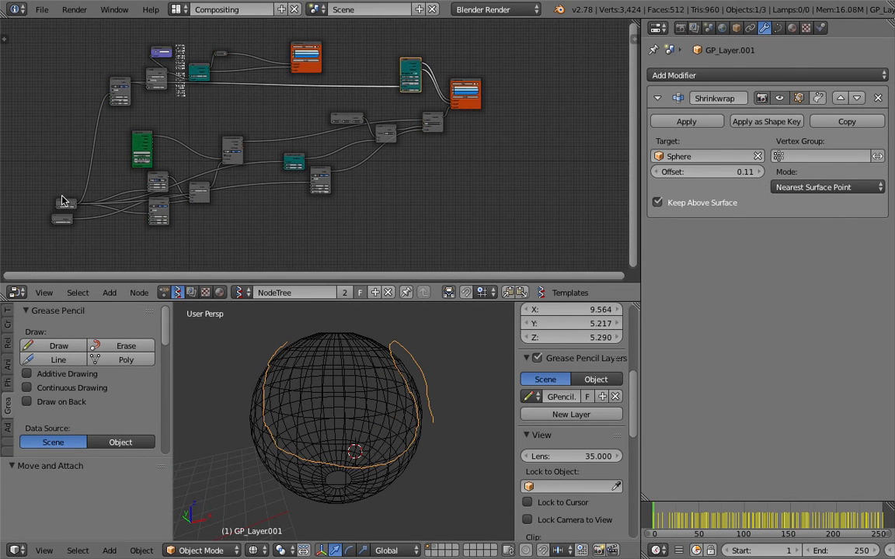
pyautogui.scroll(1, 466, 200)
pyautogui.moveTo(475, 195); pyautogui.dragTo(582, 126, button='middle')
pyautogui.moveTo(204, 148); pyautogui.dragTo(309, 146, button='middle')
pyautogui.scroll(7, 299, 121)
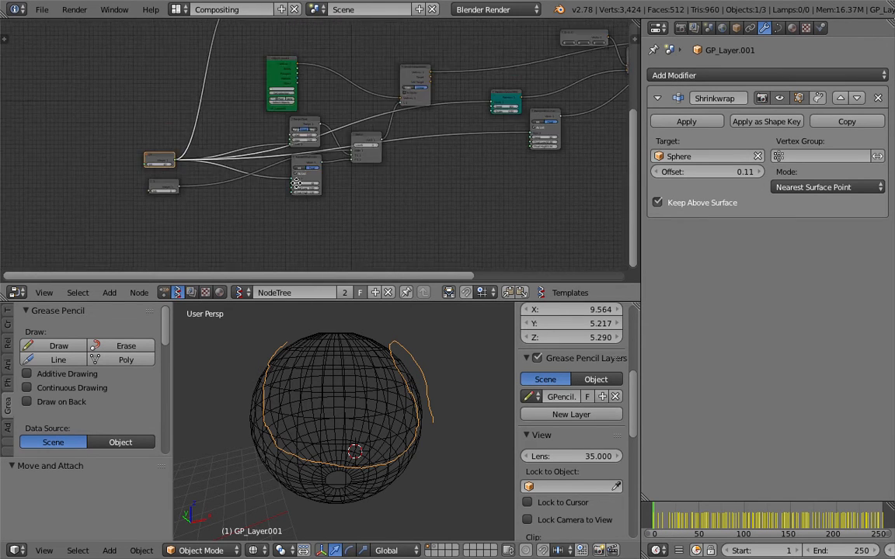
pyautogui.moveTo(297, 108); pyautogui.dragTo(292, 257, button='middle')
pyautogui.moveTo(253, 133); pyautogui.dragTo(280, 102)
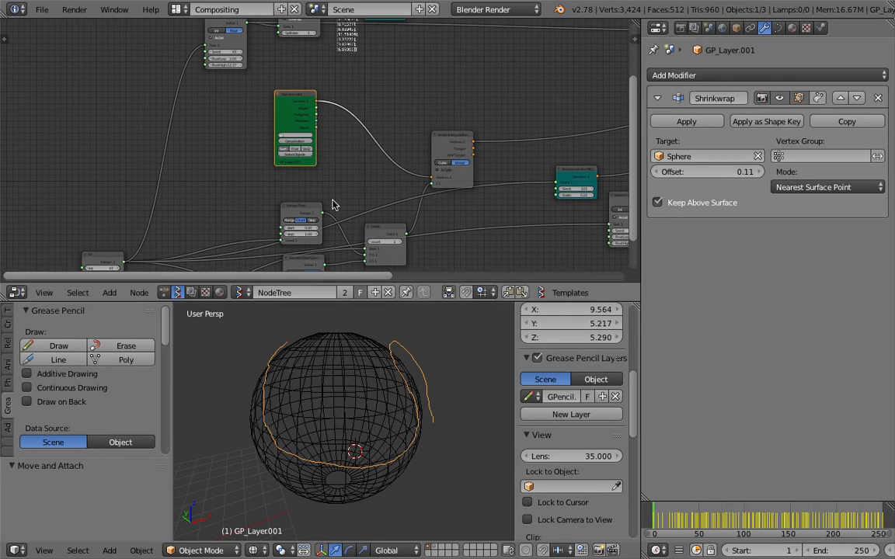
pyautogui.moveTo(393, 391); pyautogui.dragTo(365, 299, button='middle')
# Duplicate the Objects in mk3 node and place the copy in the free space below the Switch node
pyautogui.click(290, 100)
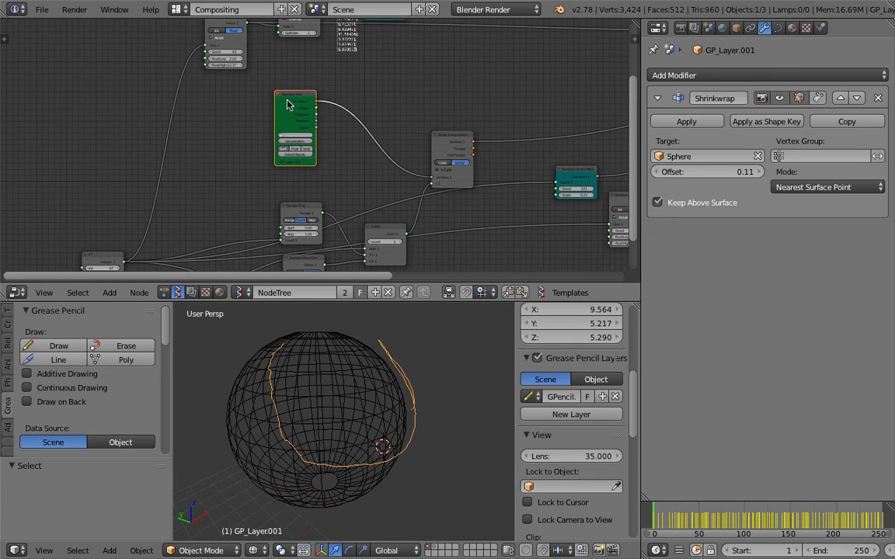
pyautogui.scroll(-2, 293, 109)
pyautogui.hotkey('shift', 'd')
pyautogui.click(479, 264)
pyautogui.moveTo(482, 255); pyautogui.dragTo(384, 177, button='middle')
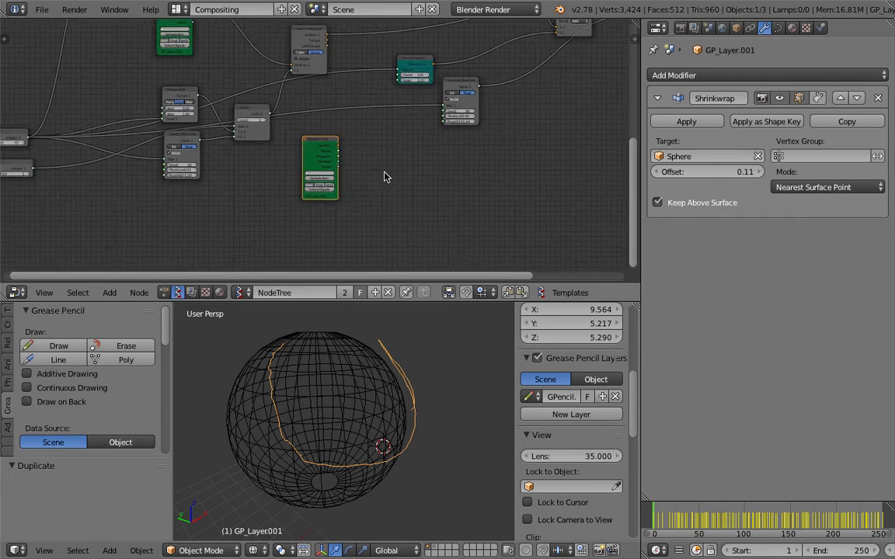
pyautogui.scroll(4, 383, 177)
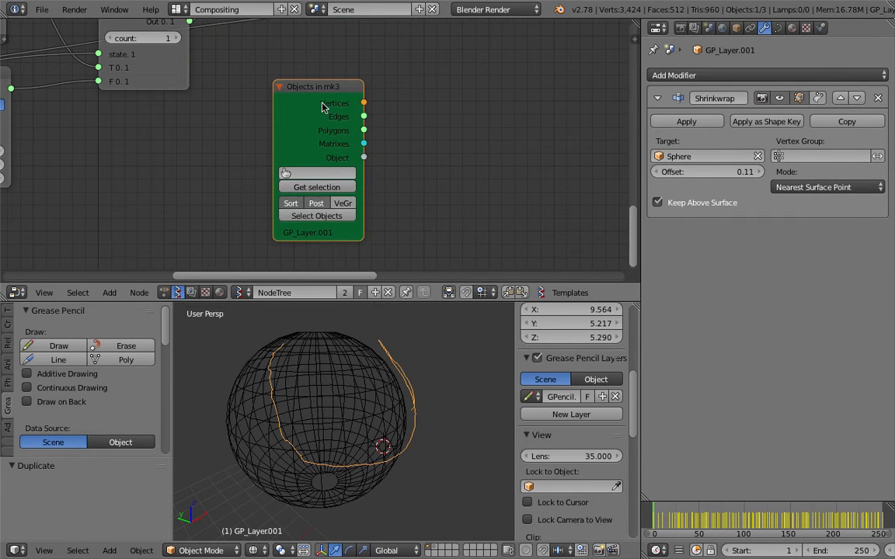
pyautogui.scroll(-3, 323, 105)
pyautogui.moveTo(324, 99); pyautogui.dragTo(310, 123)
pyautogui.scroll(4, 305, 218)
pyautogui.scroll(-4, 392, 211)
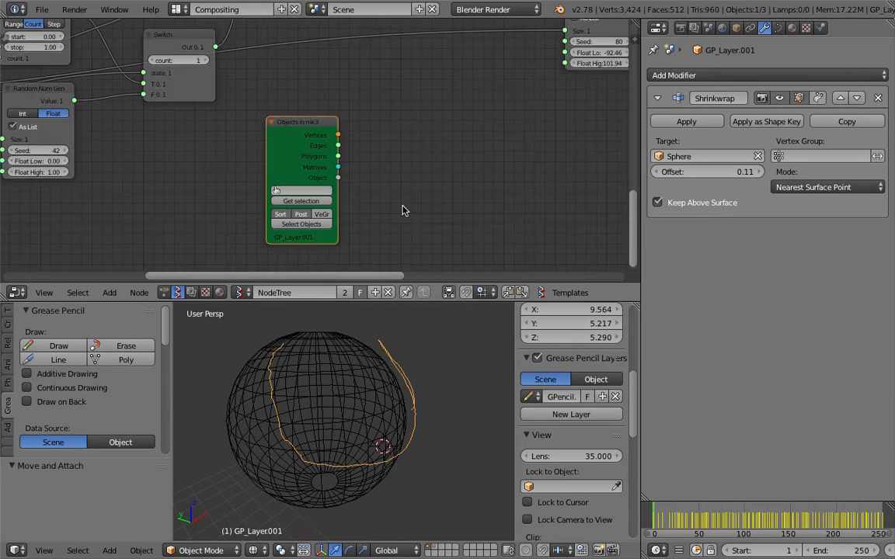
# Add a Viewer Draw node beside the duplicated Objects in mk3 node and save the file
pyautogui.scroll(-5, 409, 144)
pyautogui.moveTo(382, 151); pyautogui.dragTo(360, 169, button='middle')
pyautogui.press('space')
pyautogui.write('vi')
pyautogui.press('Return')
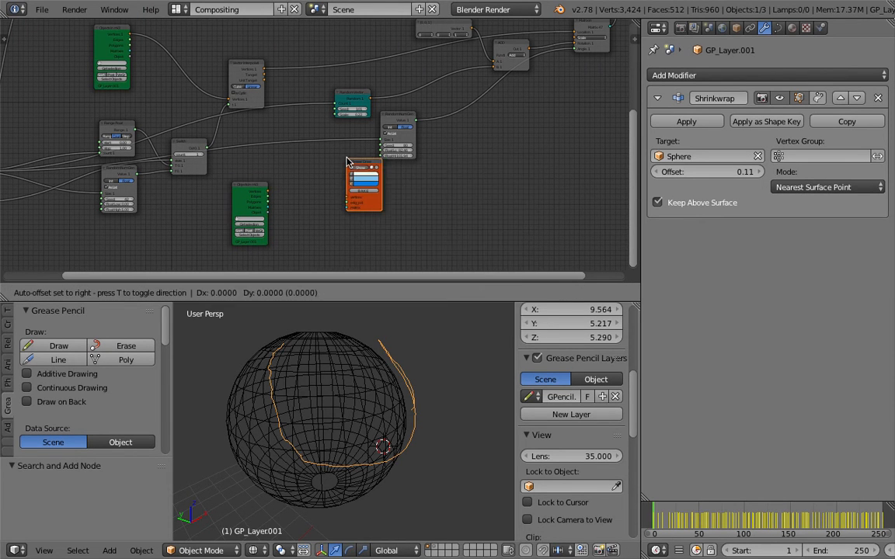
pyautogui.click(334, 202)
pyautogui.hotkey('ctrl', 's')
pyautogui.click(335, 203)
pyautogui.moveTo(254, 157); pyautogui.dragTo(273, 164, button='middle')
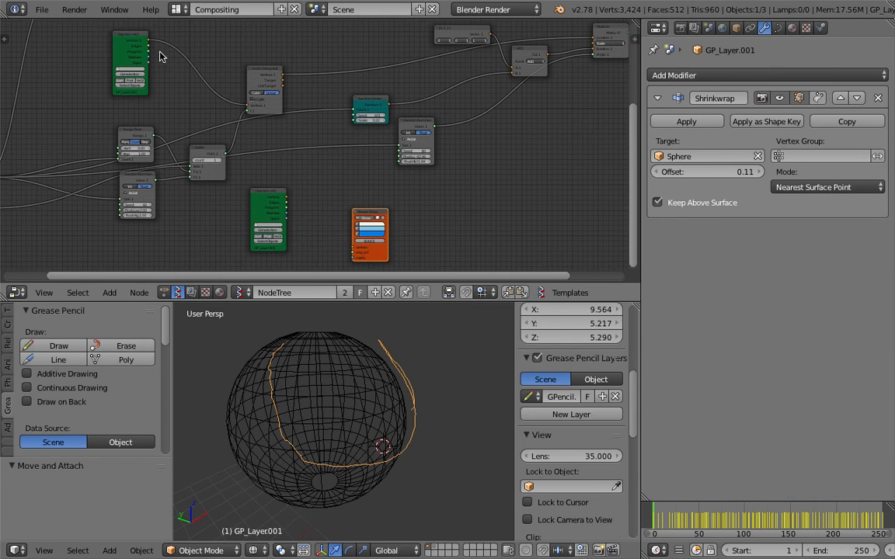
pyautogui.press('g')
pyautogui.press('Escape')
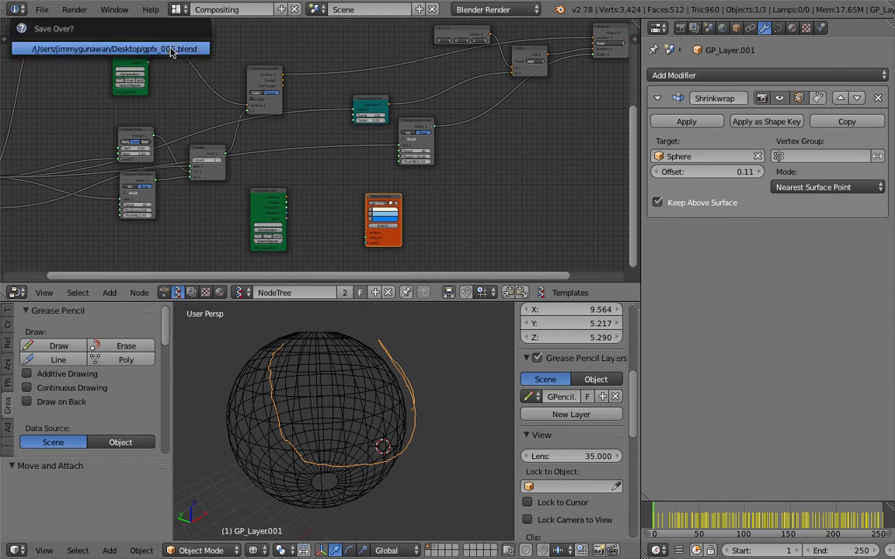
# Link the original Objects in mk3 node's Vertices output to the new Viewer Draw node's vertices input
pyautogui.moveTo(151, 42); pyautogui.dragTo(165, 45)
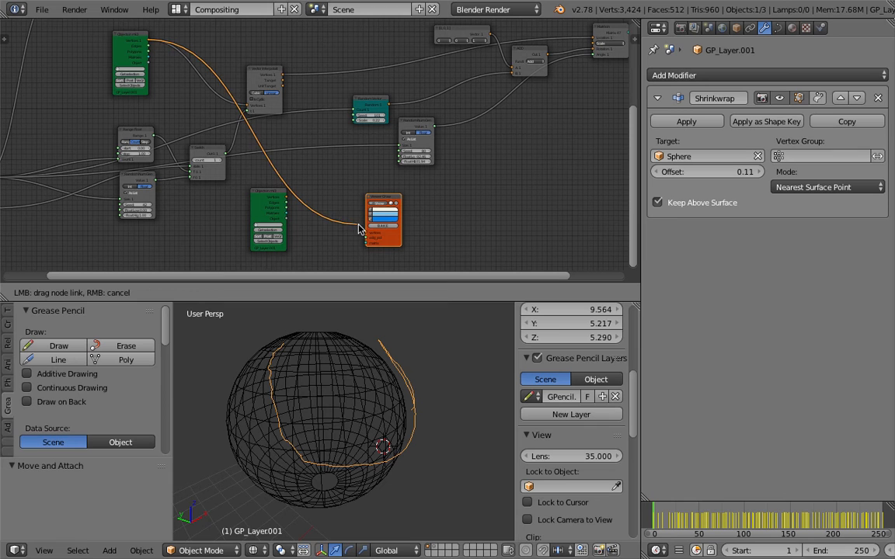
pyautogui.moveTo(364, 237); pyautogui.dragTo(365, 233)
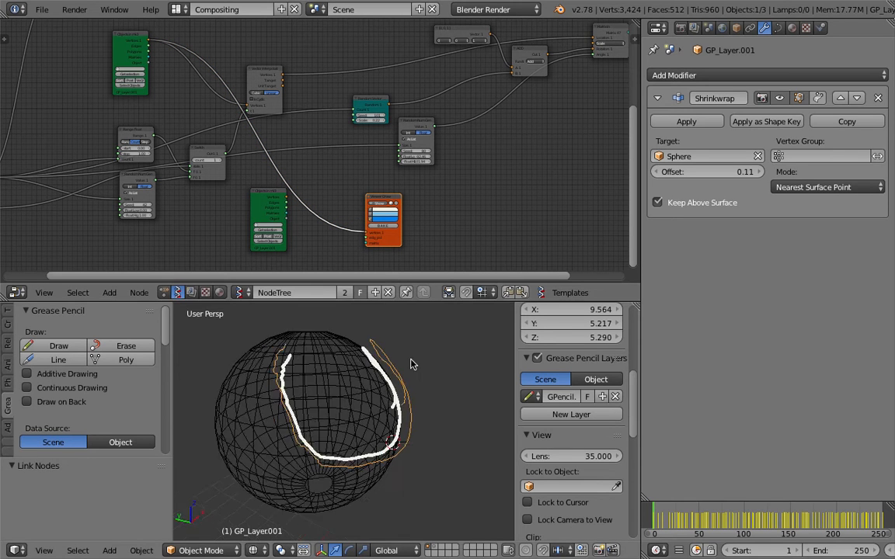
pyautogui.scroll(2, 295, 206)
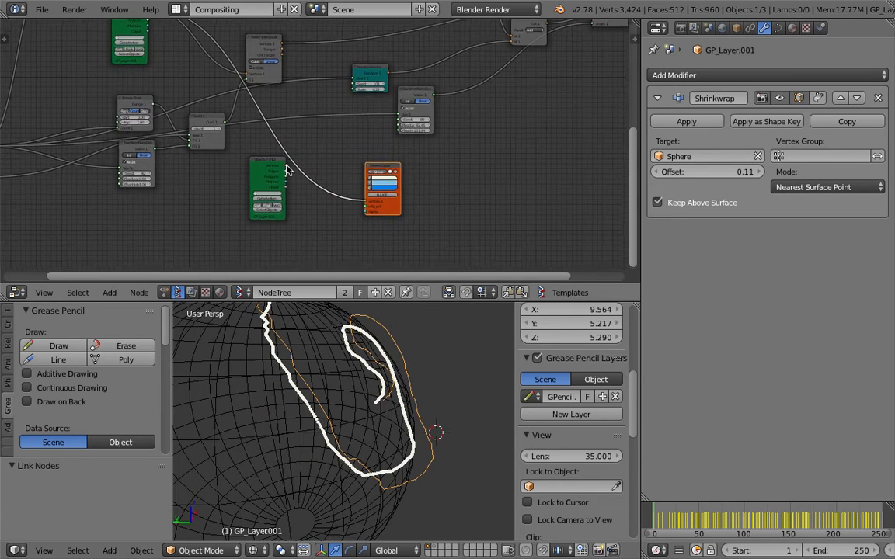
# Feed the new Viewer Draw node from the duplicated Objects in mk3 node's Vertices and set the Shrinkwrap offset to 0.20
pyautogui.moveTo(275, 173); pyautogui.dragTo(368, 186)
pyautogui.moveTo(389, 223); pyautogui.dragTo(386, 225)
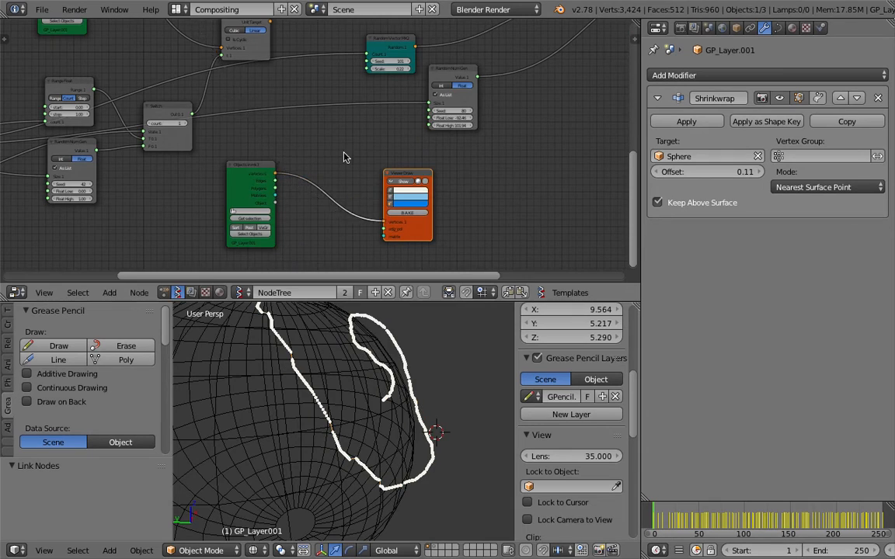
pyautogui.scroll(-1, 310, 136)
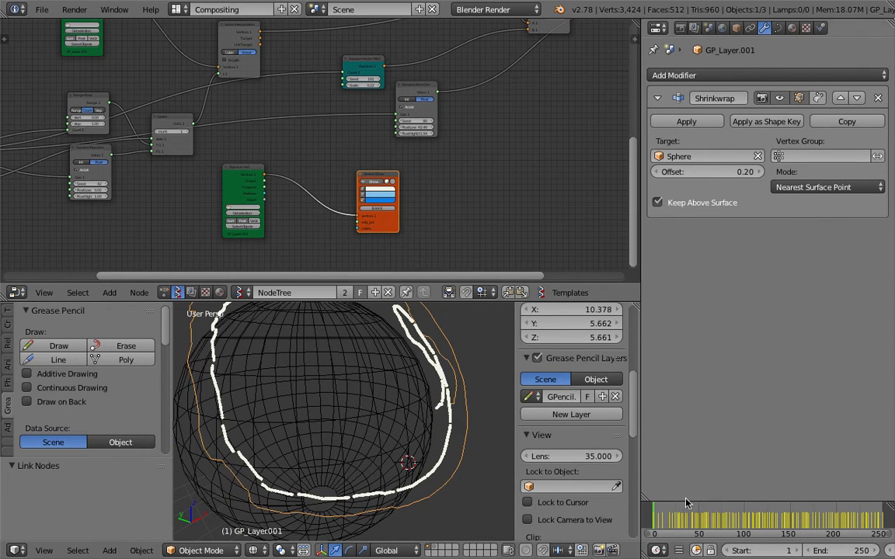
pyautogui.scroll(-3, 368, 181)
pyautogui.moveTo(355, 177); pyautogui.dragTo(390, 171)
pyautogui.moveTo(429, 170); pyautogui.dragTo(391, 210, button='middle')
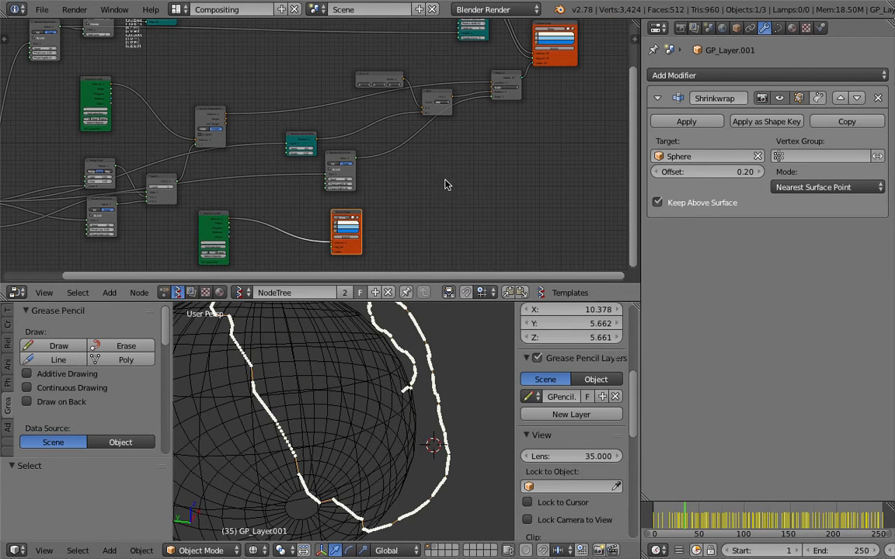
# Add a Vector Math MK2 node in the empty area beyond the new Viewer Draw node
pyautogui.press('space')
pyautogui.write('vector')
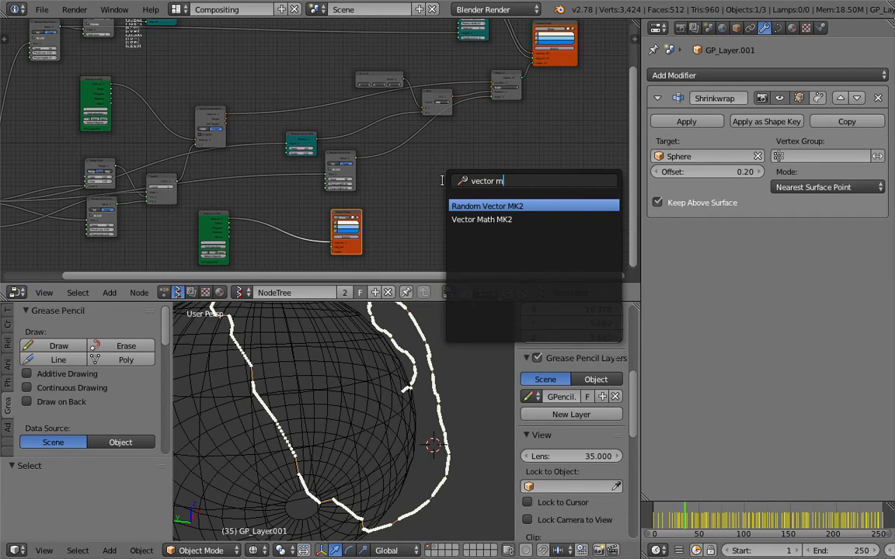
pyautogui.write(' m')
pyautogui.press('Down')
pyautogui.press('Return')
pyautogui.scroll(3, 497, 183)
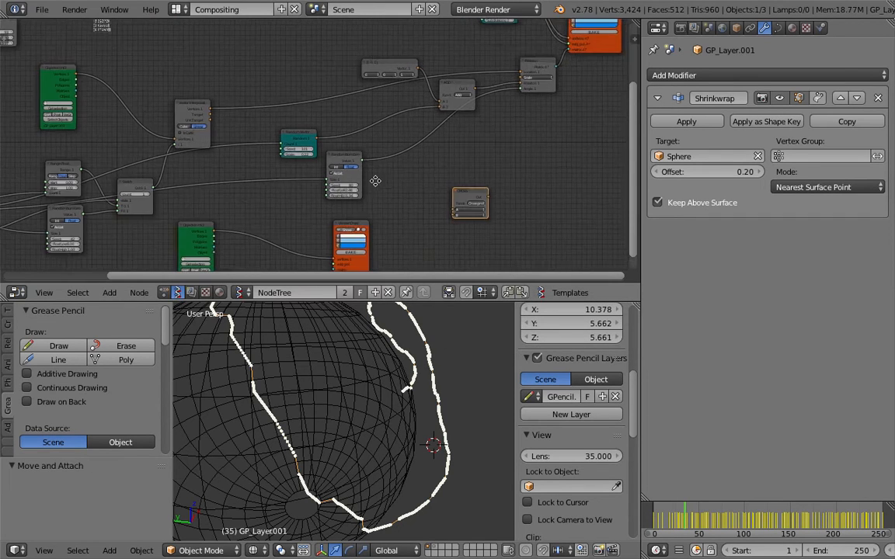
pyautogui.click(517, 185)
# Set the new vector math node's function to Sub
pyautogui.click(512, 181)
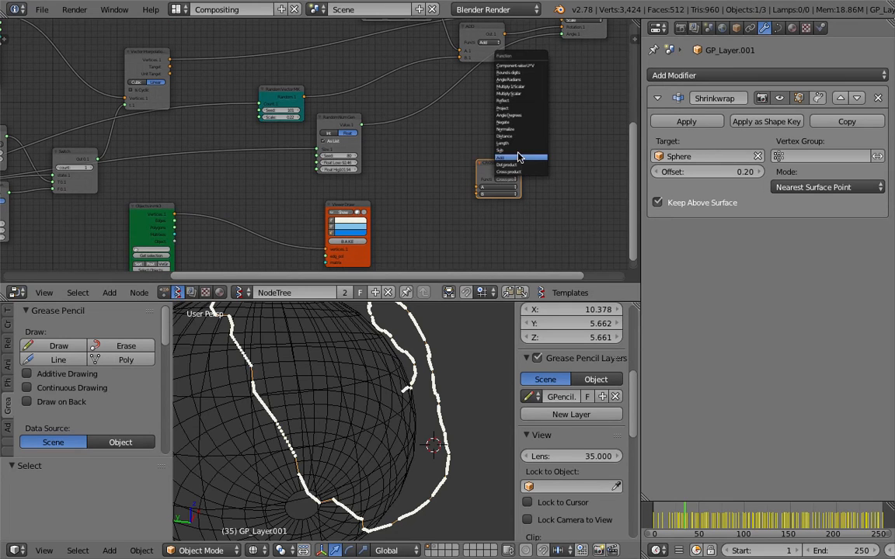
pyautogui.click(505, 151)
pyautogui.scroll(5, 466, 171)
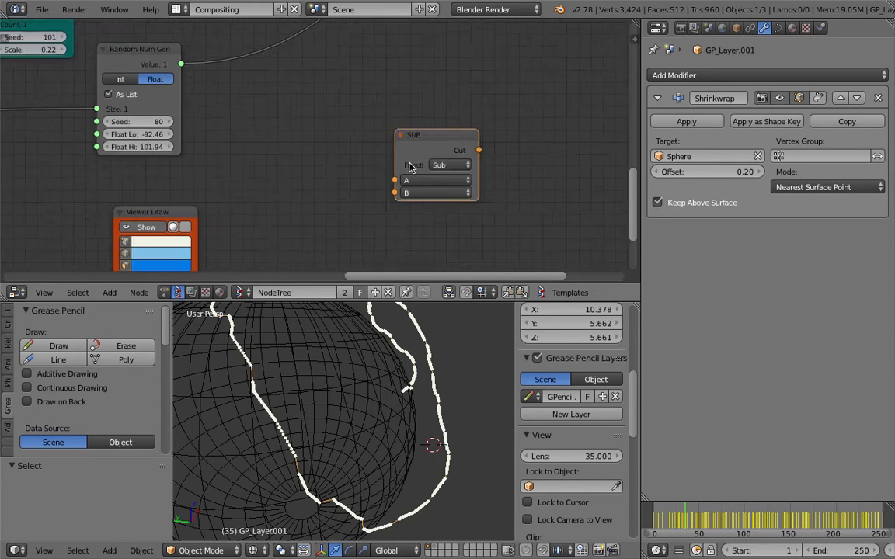
pyautogui.click(466, 169)
# Link the duplicated Objects in mk3 node's Vertices output to input A of the Sub node
pyautogui.scroll(-5, 295, 116)
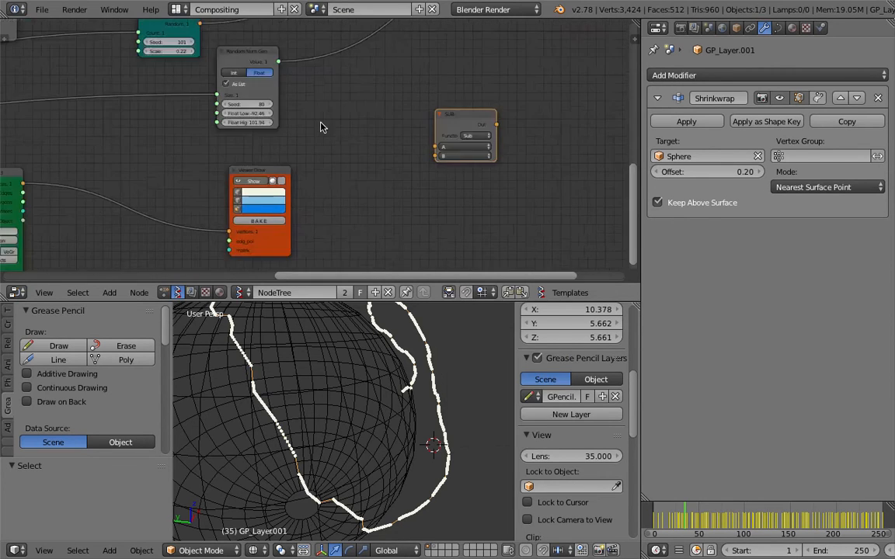
pyautogui.moveTo(178, 150); pyautogui.dragTo(208, 151, button='middle')
pyautogui.moveTo(115, 177); pyautogui.dragTo(195, 169)
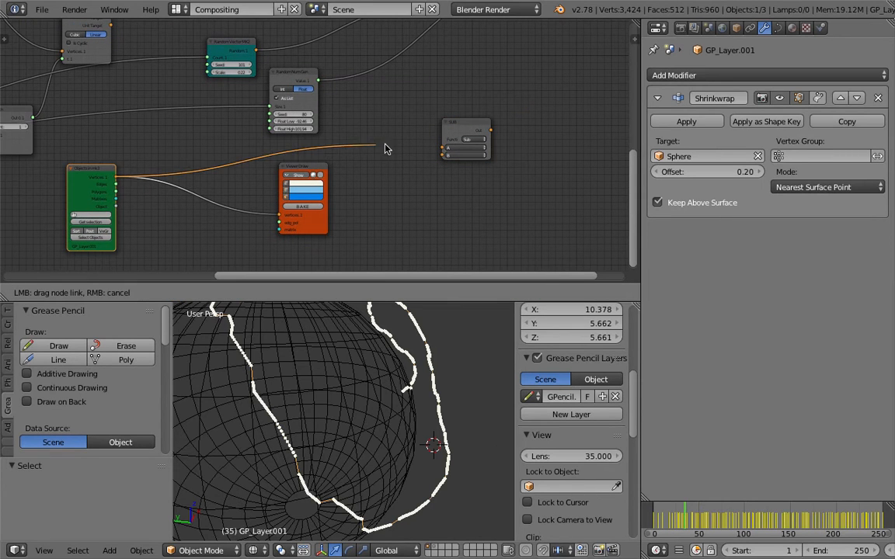
pyautogui.moveTo(439, 152); pyautogui.dragTo(383, 147)
# Nudge the Vector Interpolation node and link the original Objects in mk3 node's Vertices output to input B of the Sub node
pyautogui.scroll(-3, 411, 131)
pyautogui.moveTo(338, 108); pyautogui.dragTo(369, 150, button='middle')
pyautogui.moveTo(157, 84); pyautogui.dragTo(153, 70)
pyautogui.moveTo(93, 69); pyautogui.dragTo(122, 73, button='middle')
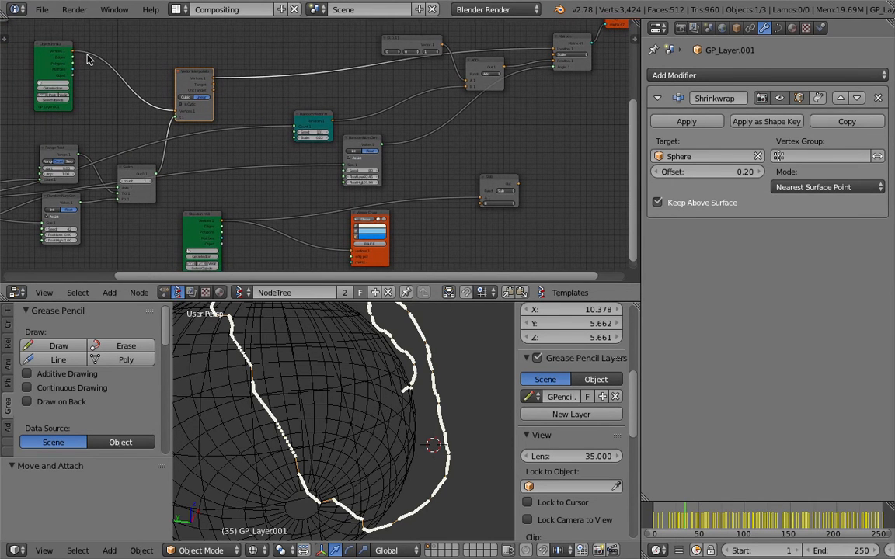
pyautogui.scroll(-1, 109, 103)
pyautogui.moveTo(94, 67); pyautogui.dragTo(93, 63)
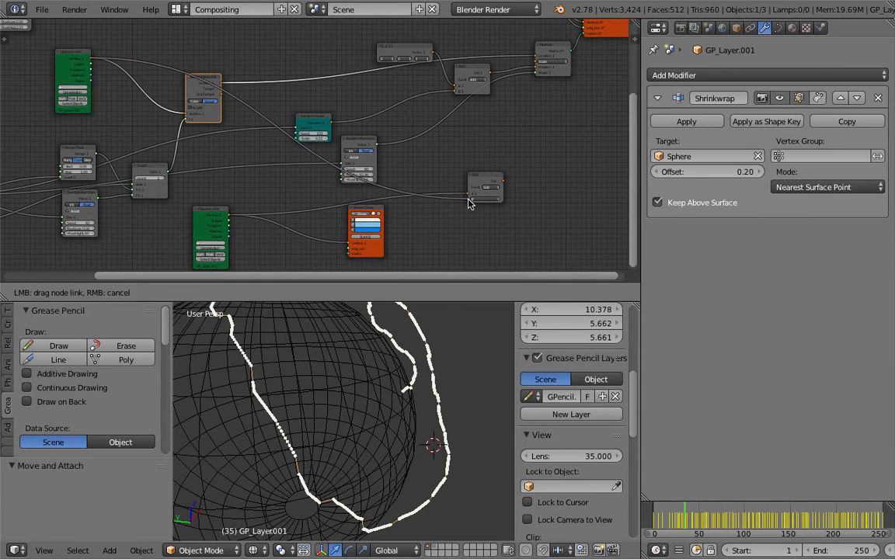
pyautogui.moveTo(468, 199); pyautogui.dragTo(467, 199)
pyautogui.moveTo(543, 148); pyautogui.dragTo(384, 127, button='middle')
pyautogui.scroll(-4, 384, 127)
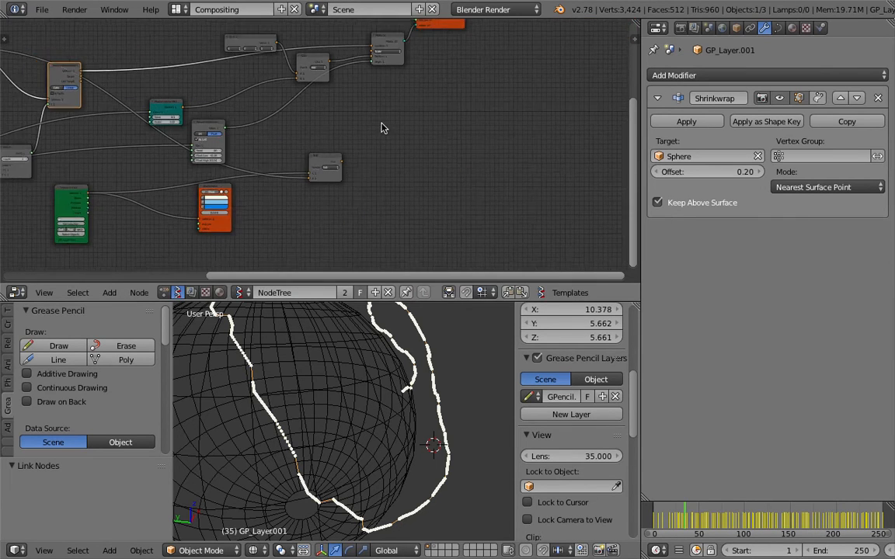
# Move the spikes' Viewer Draw node farther from the Matrix In node and save the file
pyautogui.moveTo(400, 94); pyautogui.dragTo(357, 131, button='middle')
pyautogui.moveTo(380, 92); pyautogui.dragTo(412, 89)
pyautogui.hotkey('ctrl', 's')
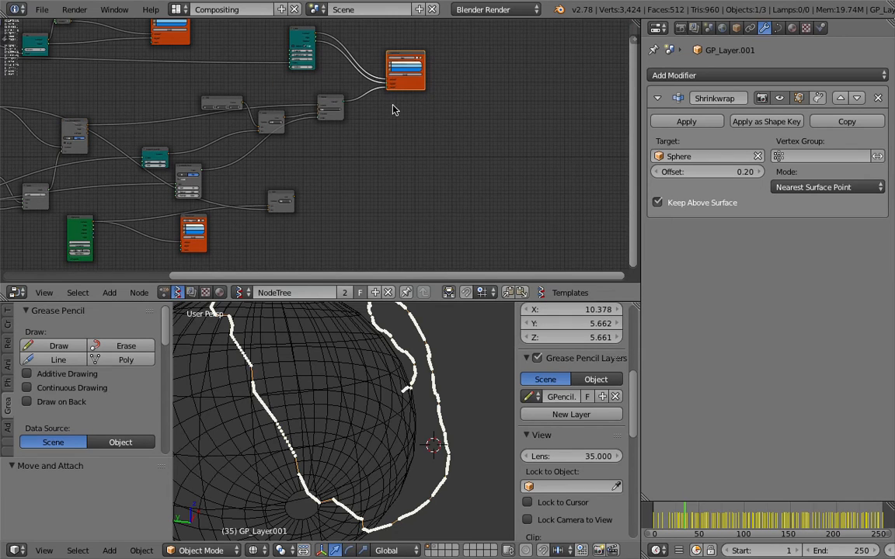
# Place the Sub node below the Matrix In node and shift the spikes' Viewer Draw node farther away
pyautogui.moveTo(282, 188); pyautogui.dragTo(332, 174)
pyautogui.moveTo(452, 101); pyautogui.dragTo(392, 156, button='middle')
pyautogui.scroll(1, 392, 156)
pyautogui.scroll(2, 393, 156)
pyautogui.moveTo(431, 99); pyautogui.dragTo(402, 137)
pyautogui.moveTo(362, 170); pyautogui.dragTo(357, 139, button='middle')
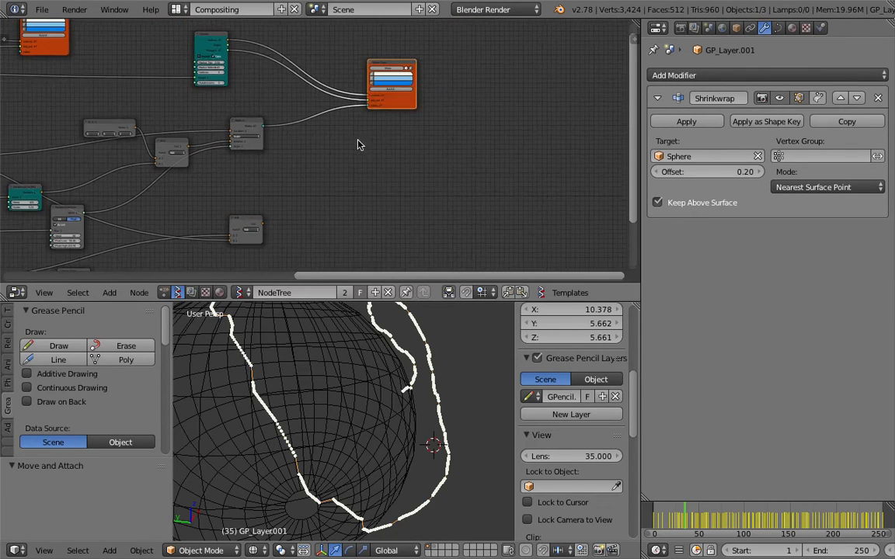
pyautogui.scroll(1, 364, 140)
pyautogui.moveTo(401, 103); pyautogui.dragTo(416, 112)
pyautogui.moveTo(235, 186); pyautogui.dragTo(313, 158, button='middle')
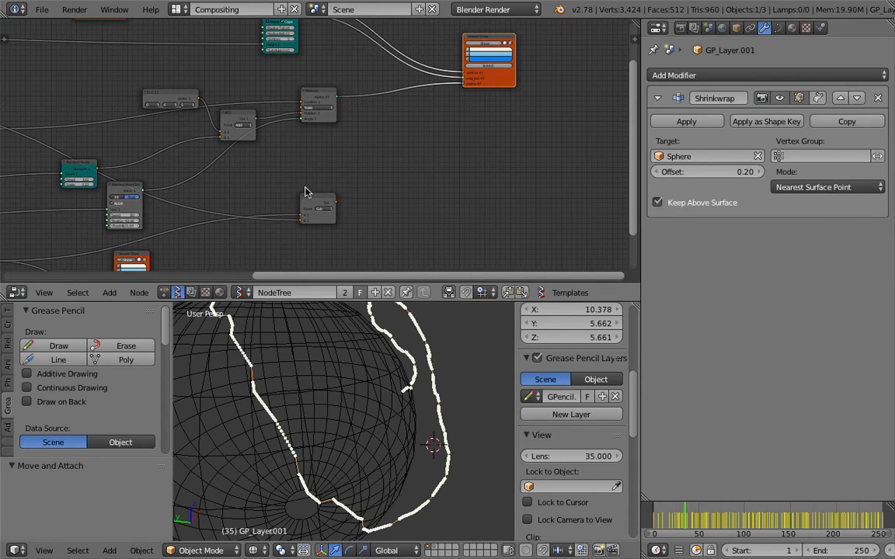
# Reposition the Sub, Random Number Gen and Matrix In nodes to open space before Matrix In, and save the file
pyautogui.moveTo(306, 194); pyautogui.dragTo(250, 192)
pyautogui.moveTo(317, 174); pyautogui.dragTo(423, 163, button='middle')
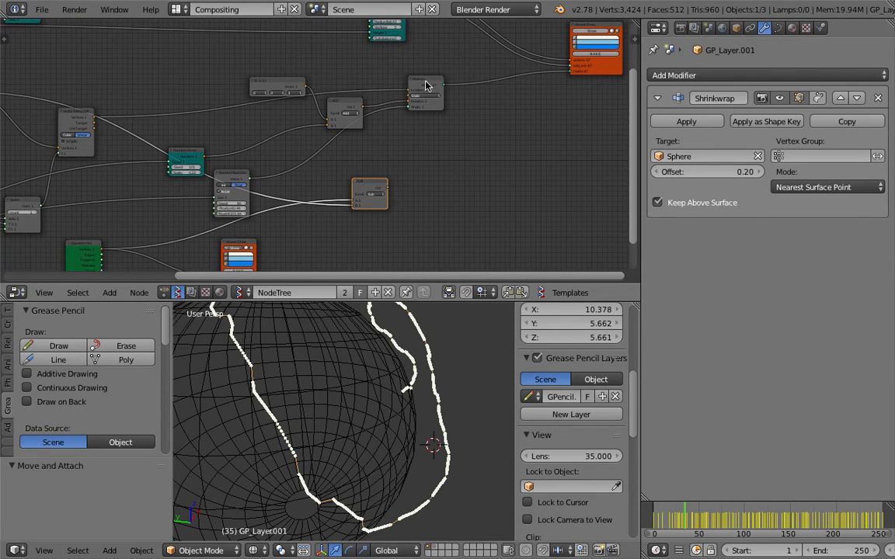
pyautogui.moveTo(426, 92); pyautogui.dragTo(444, 104)
pyautogui.moveTo(390, 115); pyautogui.dragTo(439, 115, button='middle')
pyautogui.moveTo(277, 176); pyautogui.dragTo(445, 129)
pyautogui.scroll(2, 439, 132)
pyautogui.moveTo(432, 136); pyautogui.dragTo(387, 148, button='middle')
pyautogui.moveTo(492, 118); pyautogui.dragTo(528, 105)
pyautogui.scroll(2, 526, 113)
pyautogui.hotkey('ctrl', 's')
pyautogui.click(524, 118)
# Disconnect the Add and Random Number Gen outputs from Matrix In, moving the Add and Vector nodes back from it
pyautogui.moveTo(458, 135); pyautogui.dragTo(320, 151)
pyautogui.moveTo(361, 101); pyautogui.dragTo(294, 106)
pyautogui.moveTo(277, 72); pyautogui.dragTo(211, 68)
pyautogui.hotkey('ctrl', 's')
pyautogui.click(218, 70)
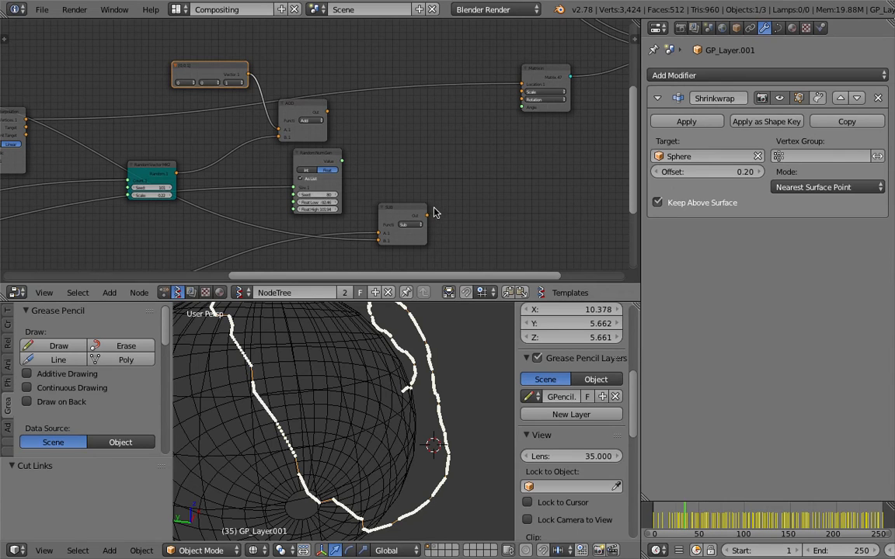
# Link the Sub node's output to the Matrix In node's Angle input and save the file
pyautogui.moveTo(427, 217); pyautogui.dragTo(440, 209)
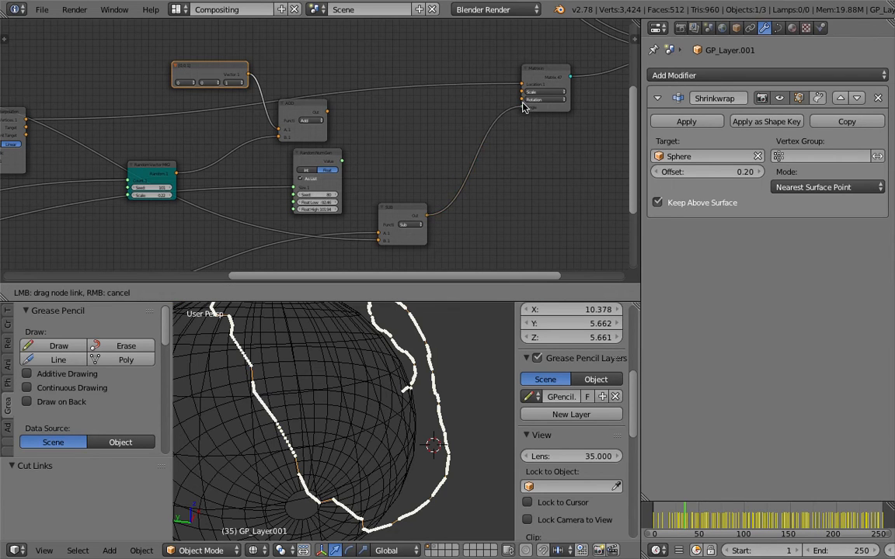
pyautogui.moveTo(522, 104); pyautogui.dragTo(523, 105)
pyautogui.scroll(-4, 439, 375)
pyautogui.moveTo(594, 102); pyautogui.dragTo(384, 172, button='middle')
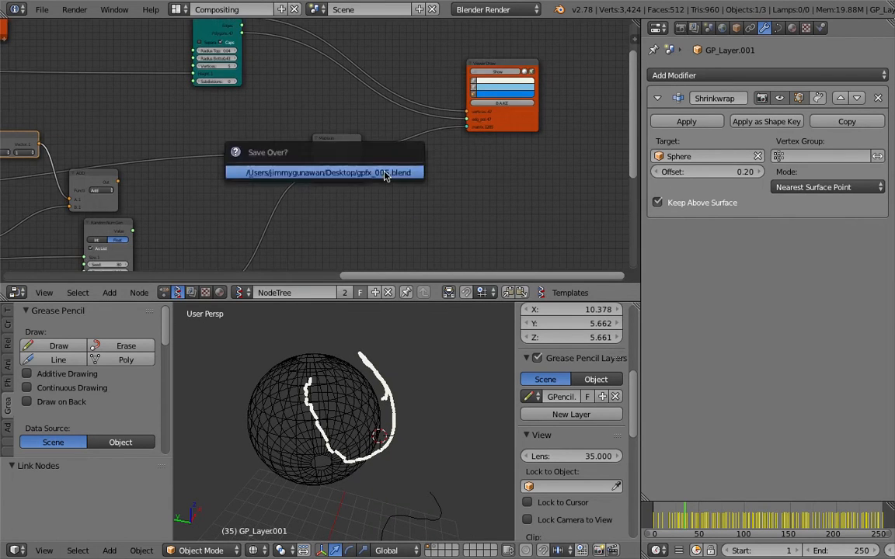
# Show the spikes in the viewport through their Viewer Draw node and shift the Cylinder node away from it
pyautogui.moveTo(478, 88); pyautogui.dragTo(474, 123, button='middle')
pyautogui.moveTo(441, 310); pyautogui.dragTo(413, 441, button='middle')
pyautogui.moveTo(390, 481); pyautogui.dragTo(409, 418, button='middle')
pyautogui.moveTo(248, 186); pyautogui.dragTo(327, 158, button='middle')
pyautogui.scroll(-2, 340, 162)
pyautogui.moveTo(361, 62); pyautogui.dragTo(316, 45)
pyautogui.moveTo(322, 111); pyautogui.dragTo(394, 119, button='middle')
pyautogui.scroll(-1, 324, 126)
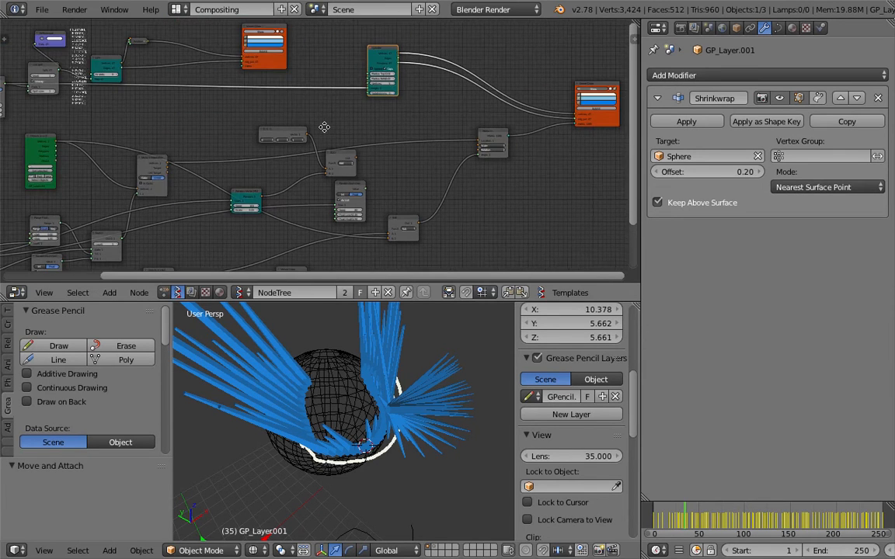
# Link the original Objects in mk3 node's Vertices output directly to the Matrix In node's Location input
pyautogui.moveTo(324, 126); pyautogui.dragTo(414, 128, button='middle')
pyautogui.click(122, 140)
pyautogui.moveTo(121, 140); pyautogui.dragTo(470, 136)
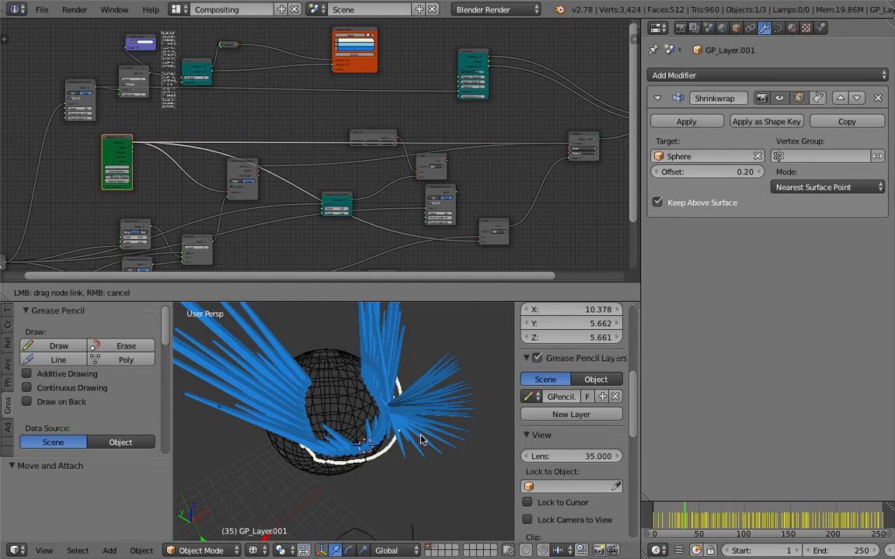
# Switch the 3D viewport to solid shading and save the file
pyautogui.moveTo(416, 435)
pyautogui.mouseDown(button='middle')
pyautogui.moveTo(356, 381)
pyautogui.moveTo(389, 360)
pyautogui.moveTo(370, 404)
pyautogui.moveTo(406, 421)
pyautogui.moveTo(364, 435)
pyautogui.moveTo(449, 419)
pyautogui.moveTo(403, 415)
pyautogui.moveTo(326, 388)
pyautogui.moveTo(393, 424)
pyautogui.moveTo(402, 395)
pyautogui.moveTo(377, 370)
pyautogui.moveTo(358, 389)
pyautogui.mouseUp(button='middle')
pyautogui.press('z')
pyautogui.hotkey('ctrl', 's')
pyautogui.click(393, 423)
pyautogui.moveTo(380, 189); pyautogui.dragTo(371, 166, button='middle')
pyautogui.hotkey('ctrl', 's')
pyautogui.click(371, 165)
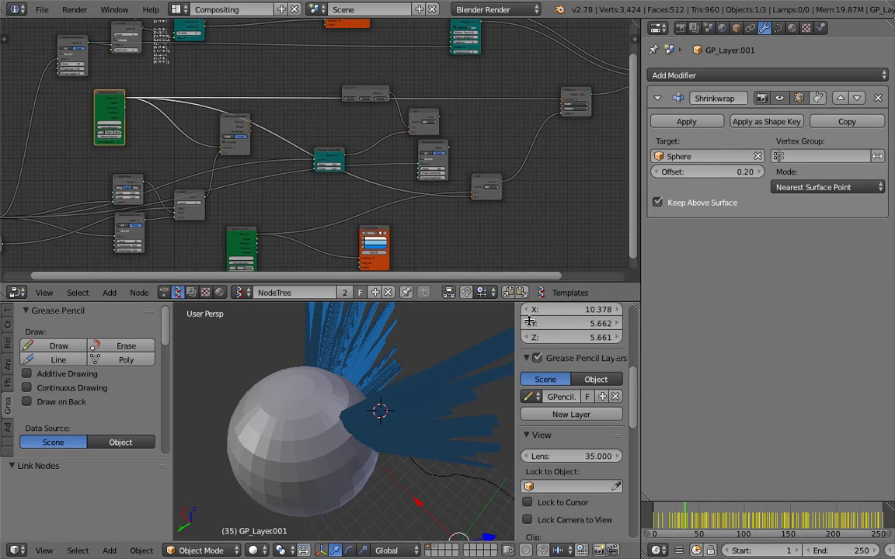
# Enlarge the node editor by shrinking the 3D viewport and properties areas, and nudge the lower Viewer Draw node
pyautogui.moveTo(476, 301); pyautogui.dragTo(475, 356)
pyautogui.moveTo(641, 234); pyautogui.dragTo(747, 234)
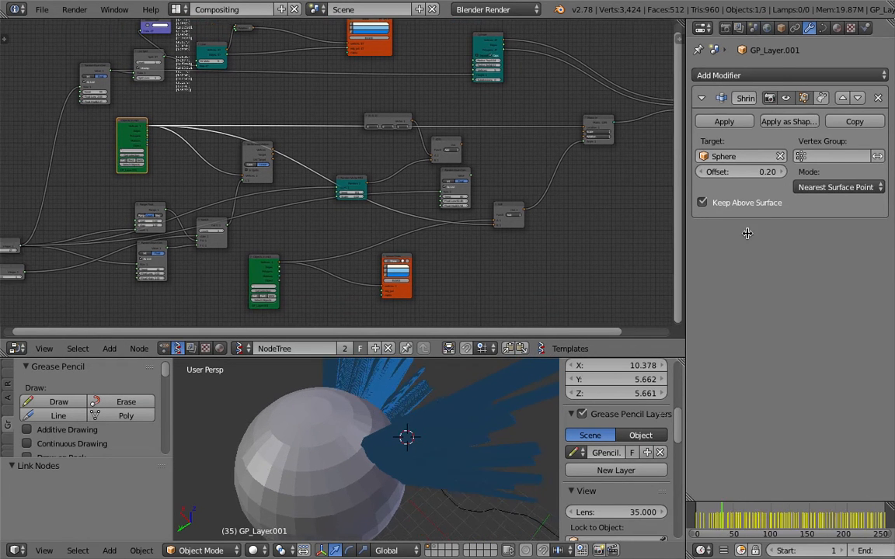
pyautogui.moveTo(499, 233); pyautogui.dragTo(519, 200, button='middle')
pyautogui.scroll(2, 520, 199)
pyautogui.moveTo(461, 237); pyautogui.dragTo(481, 240)
# Save the scene as the next numbered version, gpfx_006.blend
pyautogui.click(47, 10)
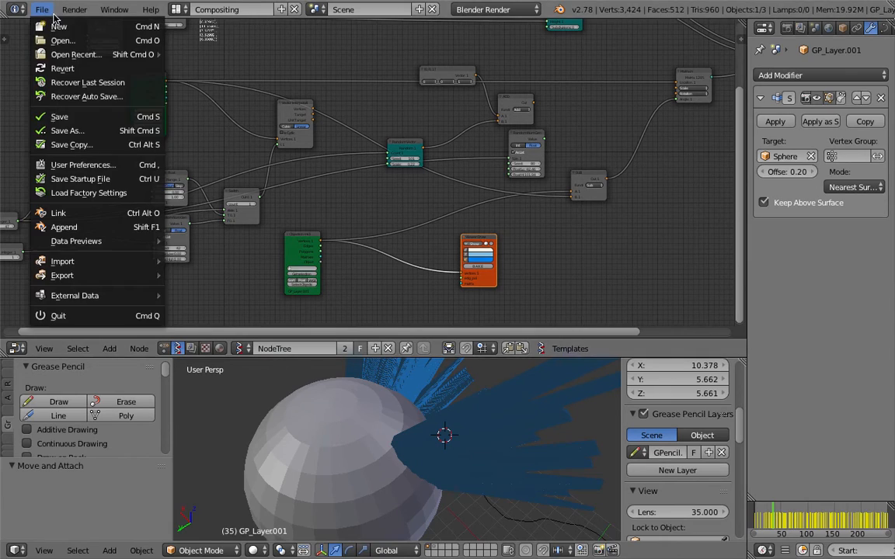
pyautogui.click(85, 131)
pyautogui.press('KP_Add')
pyautogui.press('Return')
# Reposition the duplicated and the original Objects in mk3 nodes to make the layout more compact
pyautogui.scroll(-5, 543, 146)
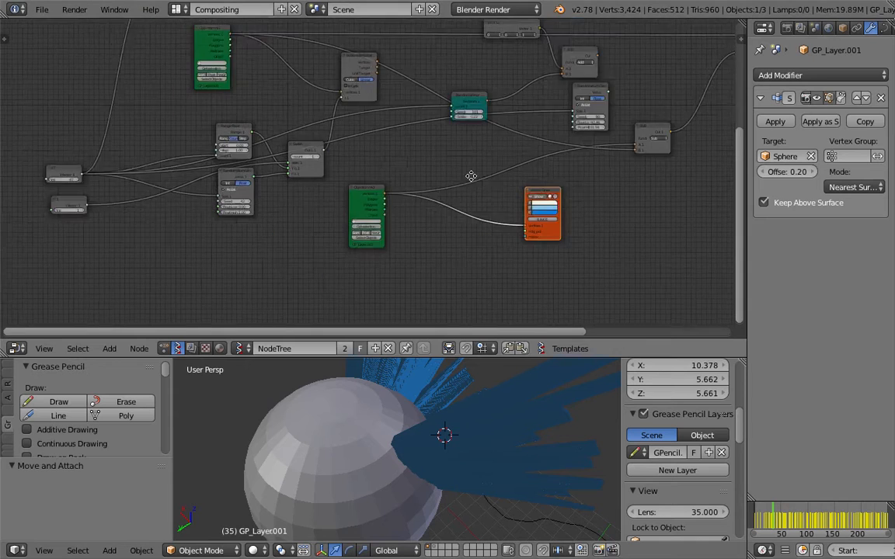
pyautogui.scroll(2, 303, 187)
pyautogui.moveTo(379, 193); pyautogui.dragTo(353, 221)
pyautogui.scroll(-2, 337, 194)
pyautogui.moveTo(245, 30); pyautogui.dragTo(265, 52, button='middle')
pyautogui.moveTo(241, 55); pyautogui.dragTo(270, 56)
# Group the Random Vector and Vector nodes beside the Add node and reposition the Vector Interpolation node
pyautogui.moveTo(325, 98); pyautogui.dragTo(293, 128, button='middle')
pyautogui.scroll(1, 311, 167)
pyautogui.moveTo(349, 110); pyautogui.dragTo(329, 118)
pyautogui.moveTo(468, 151); pyautogui.dragTo(503, 118)
pyautogui.moveTo(522, 73); pyautogui.dragTo(512, 121)
pyautogui.moveTo(584, 104); pyautogui.dragTo(323, 130, button='middle')
pyautogui.moveTo(636, 91); pyautogui.dragTo(659, 85)
pyautogui.moveTo(212, 114); pyautogui.dragTo(292, 111, button='middle')
pyautogui.moveTo(275, 116); pyautogui.dragTo(287, 134)
# Duplicate the Vector Interpolation node and place the copy diagonally below the original
pyautogui.moveTo(293, 136); pyautogui.dragTo(323, 133, button='middle')
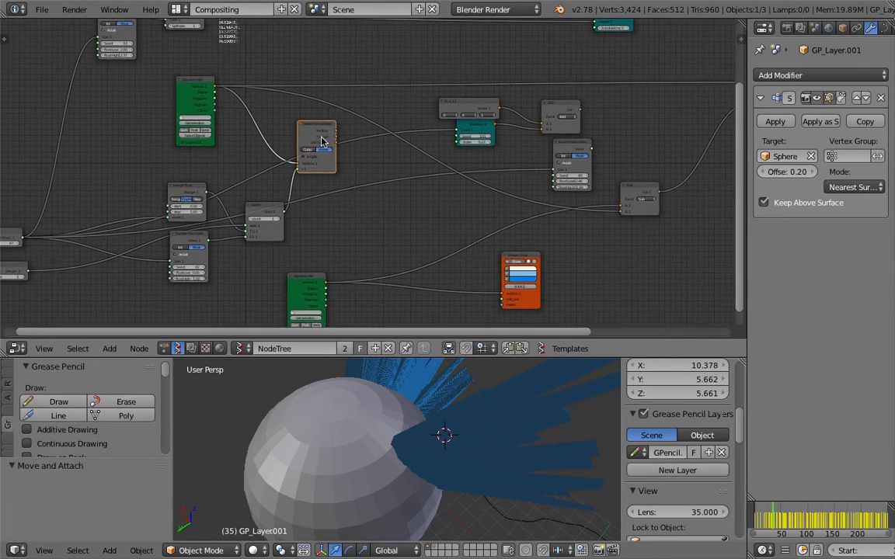
pyautogui.scroll(1, 318, 133)
pyautogui.hotkey('shift', 'd')
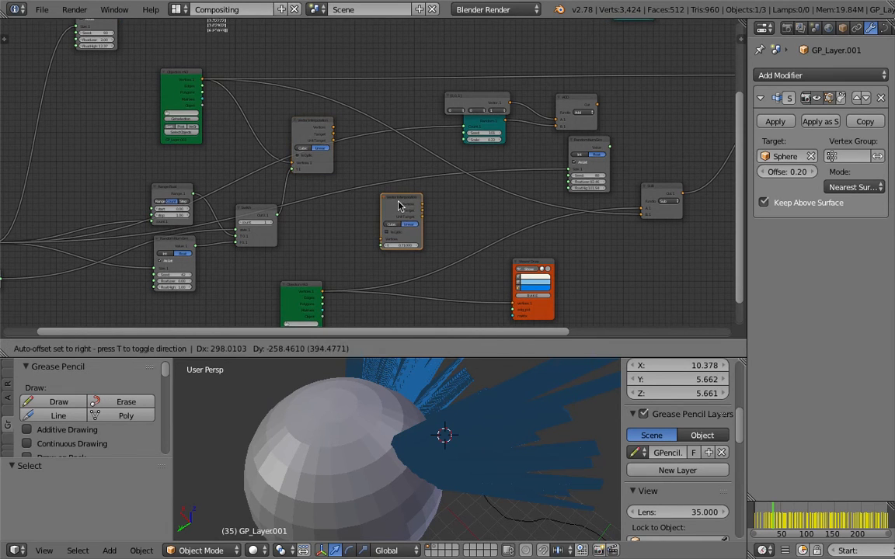
pyautogui.click(398, 207)
pyautogui.moveTo(398, 207); pyautogui.dragTo(441, 204, button='middle')
# Link the second Objects in mk3 node's Vertices and the Switch output to the duplicated Vector Interpolation node's Vertices and t inputs
pyautogui.moveTo(343, 289); pyautogui.dragTo(420, 241)
pyautogui.scroll(1, 376, 228)
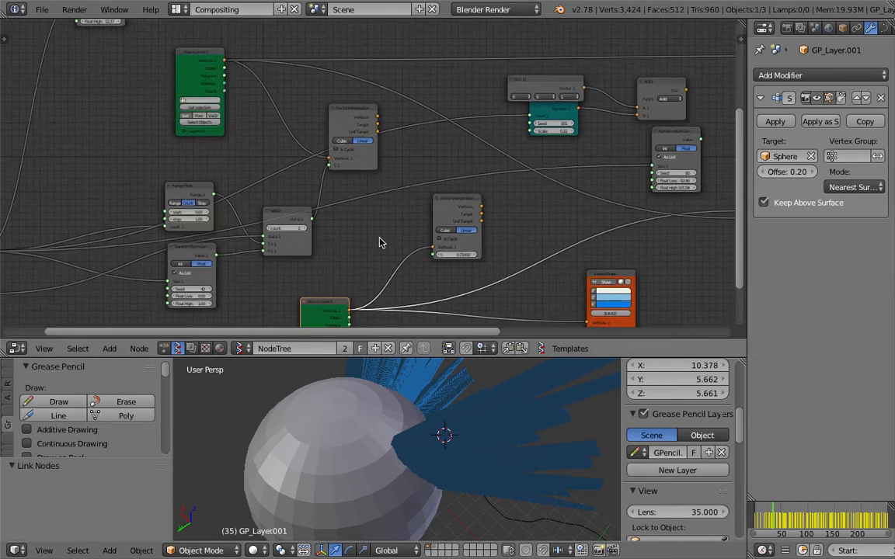
pyautogui.moveTo(355, 211); pyautogui.dragTo(365, 201, button='middle')
pyautogui.moveTo(313, 210); pyautogui.dragTo(442, 244)
pyautogui.scroll(-2, 571, 216)
pyautogui.moveTo(575, 215); pyautogui.dragTo(444, 203, button='middle')
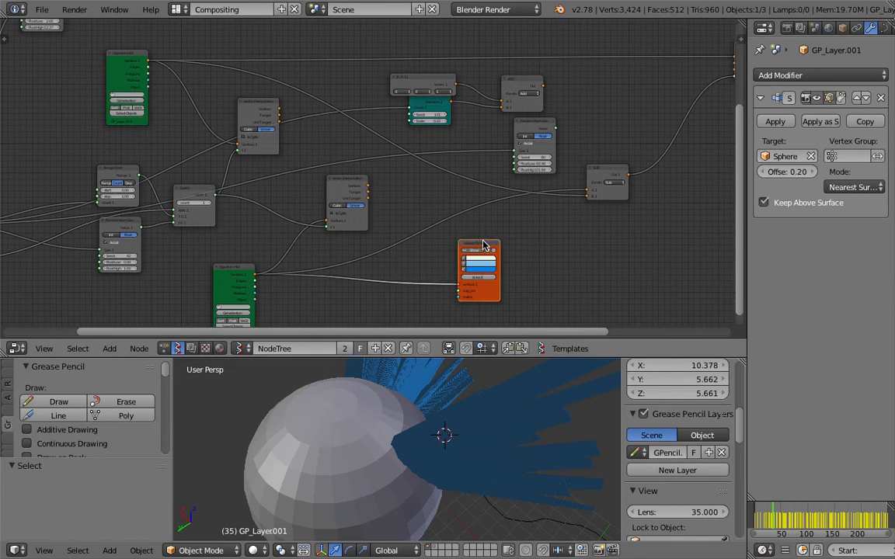
# Link the original Vector Interpolation node's Vertices output to the lower Viewer Draw node's vertices input
pyautogui.moveTo(483, 245); pyautogui.dragTo(506, 238)
pyautogui.scroll(1, 276, 110)
pyautogui.moveTo(265, 100); pyautogui.dragTo(400, 199)
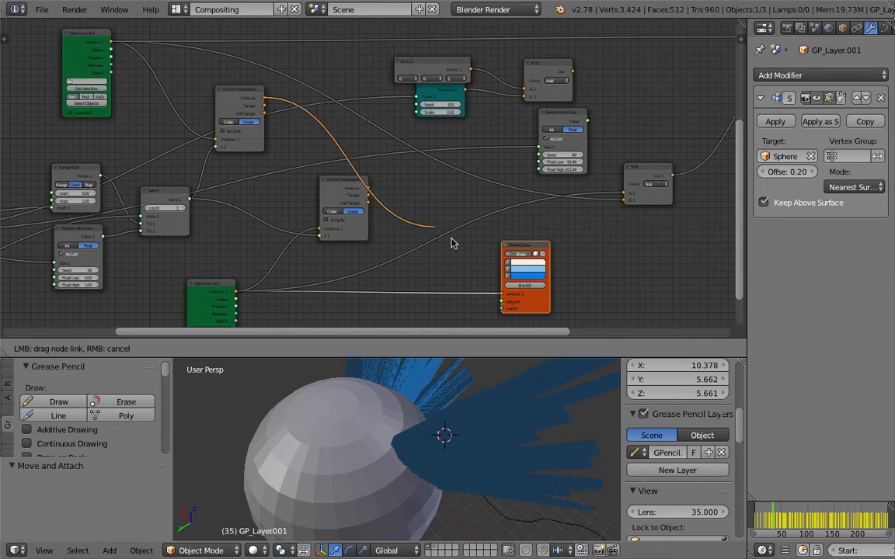
pyautogui.moveTo(535, 288); pyautogui.dragTo(536, 287)
# Turn off the spikes' Viewer Draw display and inspect the interpolated points around the sphere
pyautogui.scroll(-3, 615, 223)
pyautogui.moveTo(738, 151); pyautogui.dragTo(511, 214, button='middle')
pyautogui.click(581, 71)
pyautogui.moveTo(348, 193); pyautogui.dragTo(458, 160, button='middle')
pyautogui.scroll(2, 458, 160)
pyautogui.moveTo(399, 420)
pyautogui.mouseDown(button='middle')
pyautogui.moveTo(385, 445)
pyautogui.moveTo(326, 388)
pyautogui.mouseUp(button='middle')
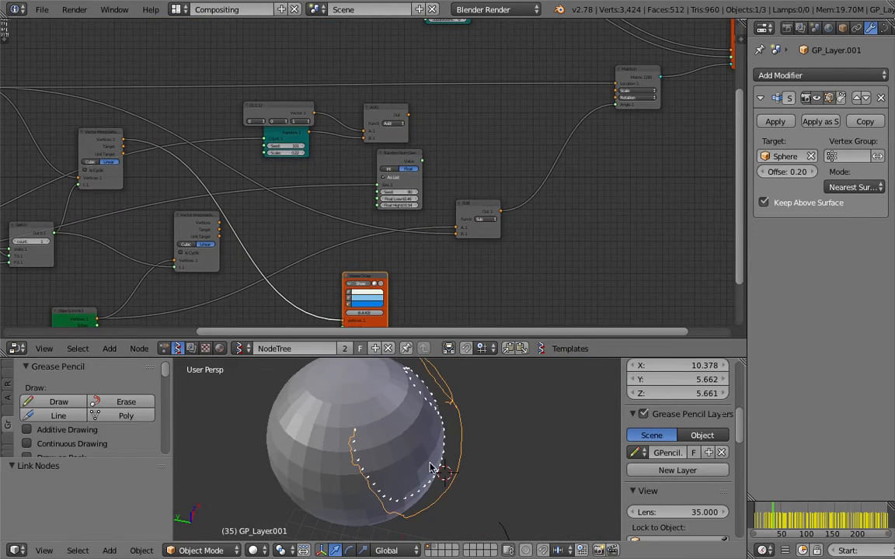
# Link the duplicated Vector Interpolation node's Vertices output to the lower Viewer Draw node and inspect its points
pyautogui.moveTo(279, 274); pyautogui.dragTo(332, 249, button='middle')
pyautogui.scroll(1, 332, 248)
pyautogui.moveTo(267, 202); pyautogui.dragTo(397, 306)
pyautogui.moveTo(443, 400); pyautogui.dragTo(422, 423, button='middle')
pyautogui.moveTo(342, 272); pyautogui.dragTo(369, 250, button='middle')
pyautogui.scroll(-1, 368, 250)
pyautogui.moveTo(210, 133); pyautogui.dragTo(219, 140, button='middle')
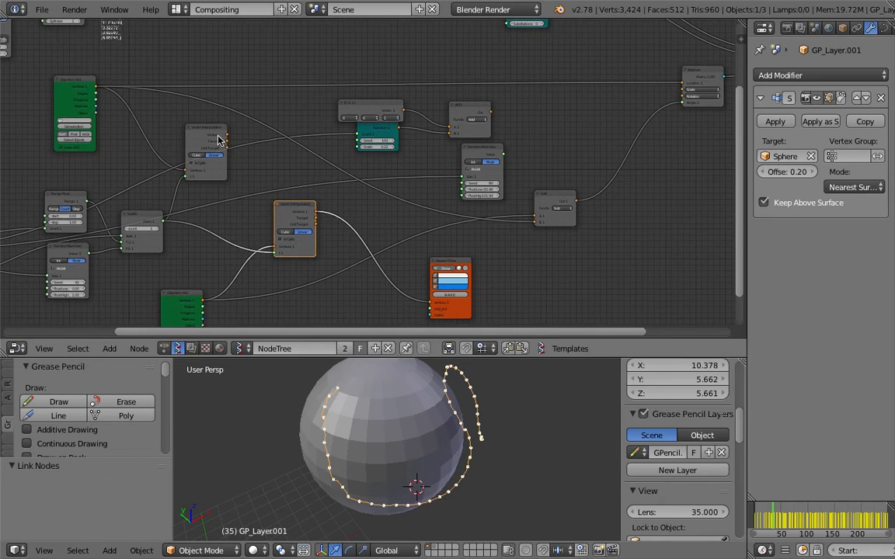
# Link the duplicated Vector Interpolation node's Vertices to the Sub node's input A and the original one's Vertices to input B
pyautogui.moveTo(206, 129); pyautogui.dragTo(200, 124)
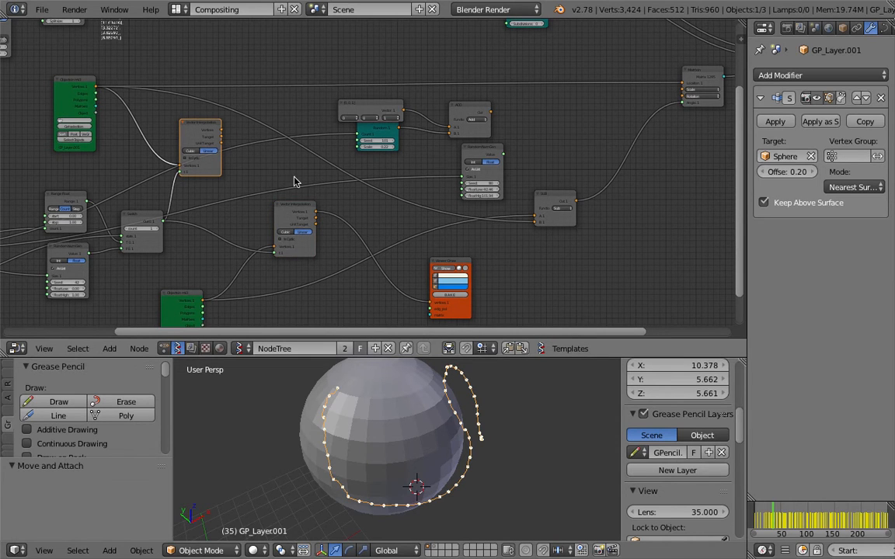
pyautogui.moveTo(317, 216); pyautogui.dragTo(534, 215)
pyautogui.moveTo(222, 131); pyautogui.dragTo(354, 165)
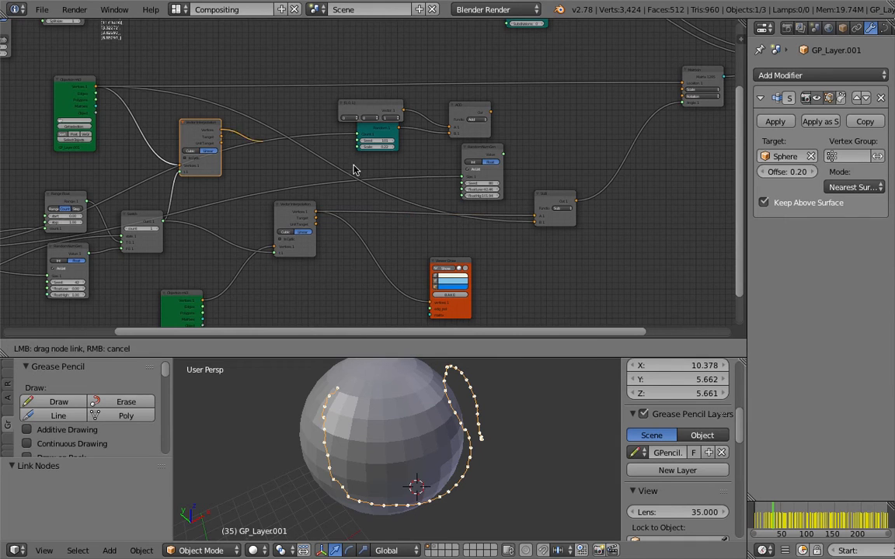
pyautogui.moveTo(569, 159); pyautogui.dragTo(439, 188, button='middle')
# Link the original Vector Interpolation node's Vertices output to the Matrix In node's Location input after nudging Matrix In
pyautogui.moveTo(577, 106); pyautogui.dragTo(577, 118)
pyautogui.moveTo(457, 170); pyautogui.dragTo(514, 174, button='middle')
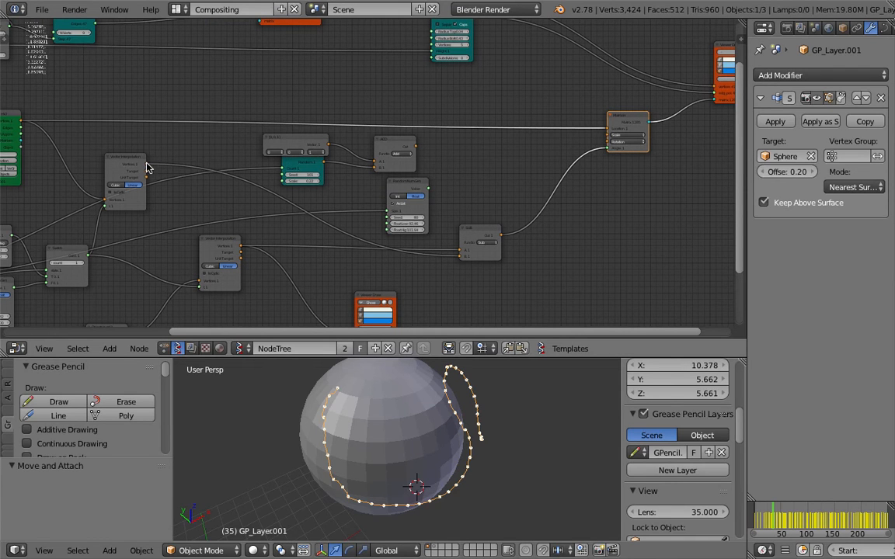
pyautogui.moveTo(285, 175); pyautogui.dragTo(281, 178, button='middle')
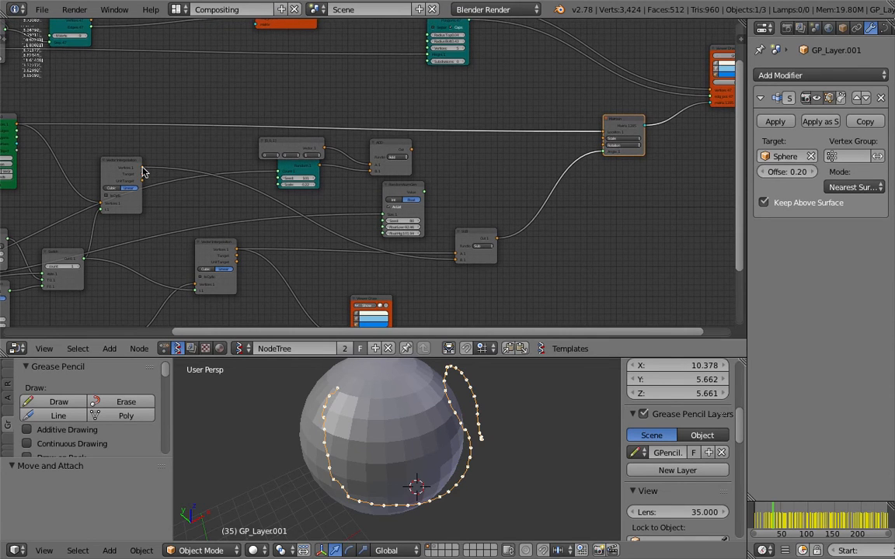
pyautogui.moveTo(143, 172); pyautogui.dragTo(281, 157)
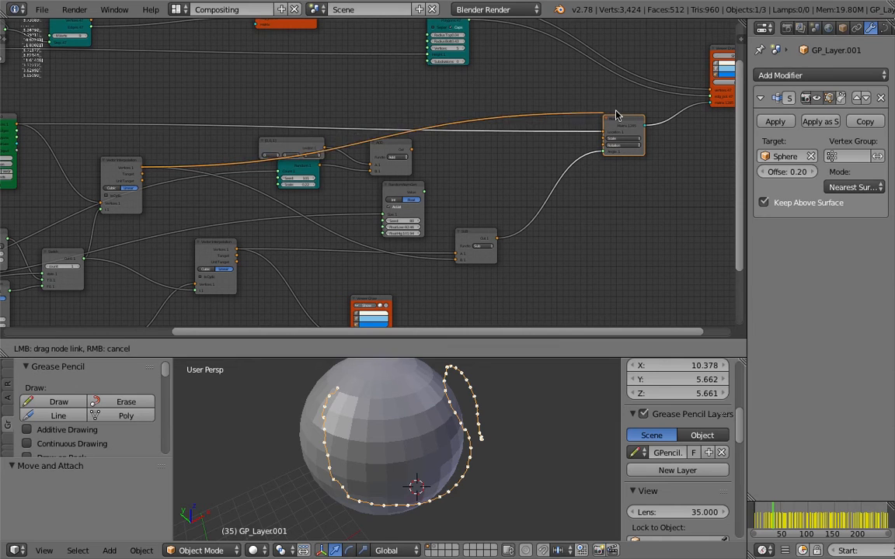
pyautogui.moveTo(603, 133); pyautogui.dragTo(602, 133)
# Reposition both Vector Interpolation nodes and the second Objects in mk3 node, and save the file
pyautogui.moveTo(120, 168); pyautogui.dragTo(233, 205)
pyautogui.moveTo(218, 220); pyautogui.dragTo(294, 204, button='middle')
pyautogui.moveTo(234, 257); pyautogui.dragTo(197, 257)
pyautogui.click(289, 200)
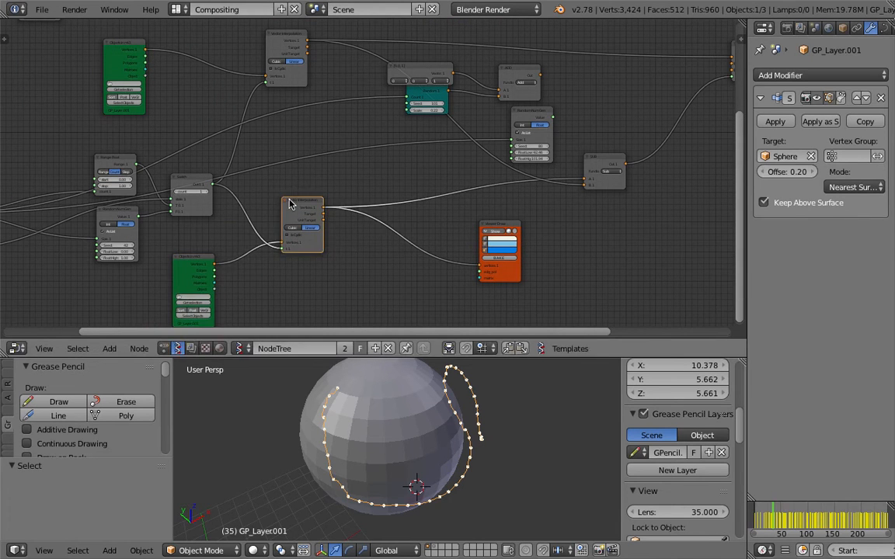
pyautogui.moveTo(289, 199); pyautogui.dragTo(250, 189)
pyautogui.moveTo(242, 187); pyautogui.dragTo(305, 202, button='middle')
pyautogui.hotkey('ctrl', 's')
pyautogui.click(304, 205)
# Move the Switch node up slightly and save the file
pyautogui.scroll(2, 255, 205)
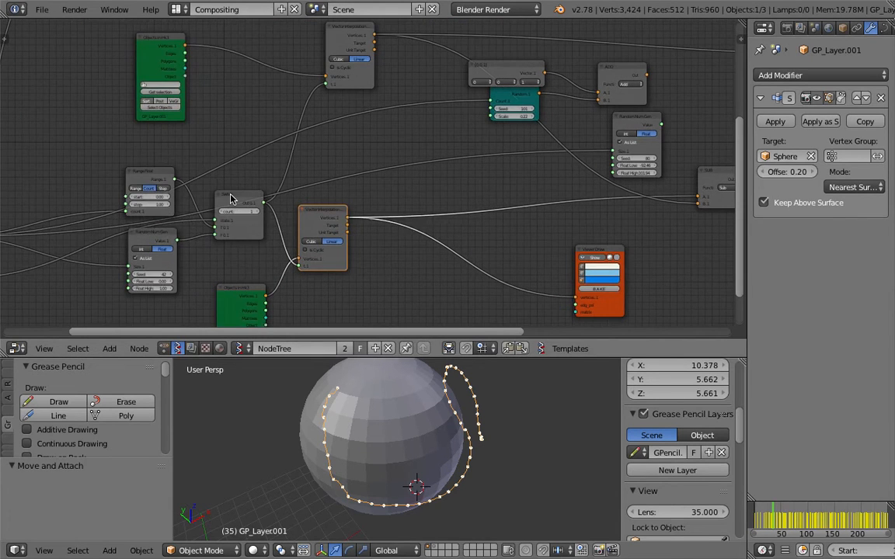
pyautogui.moveTo(230, 199); pyautogui.dragTo(236, 182)
pyautogui.hotkey('ctrl', 's')
pyautogui.click(236, 177)
# Turn off the lower Viewer Draw node's display and show the spikes' Viewer Draw output again
pyautogui.moveTo(482, 408); pyautogui.dragTo(469, 404, button='middle')
pyautogui.moveTo(503, 257); pyautogui.dragTo(407, 254, button='middle')
pyautogui.click(505, 254)
pyautogui.moveTo(716, 159); pyautogui.dragTo(471, 230, button='middle')
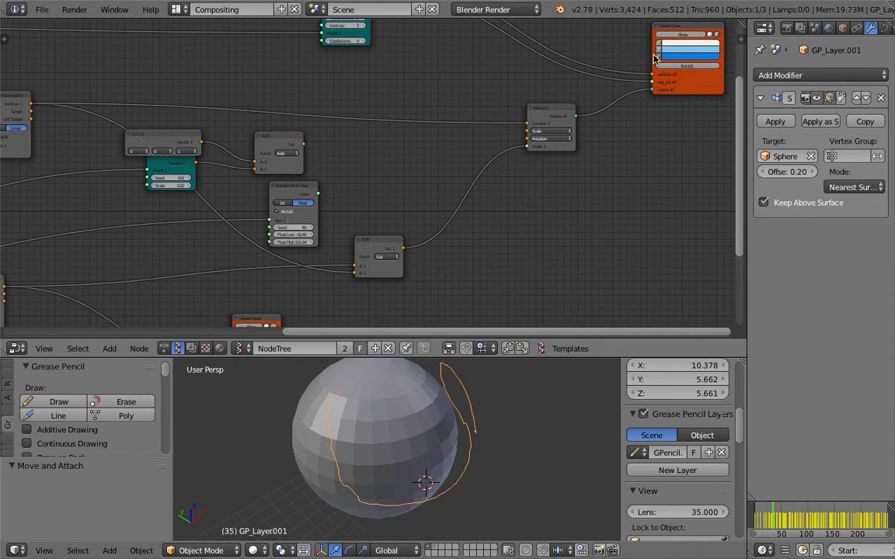
pyautogui.click(677, 38)
pyautogui.scroll(-2, 379, 409)
pyautogui.moveTo(380, 409); pyautogui.dragTo(389, 449, button='middle')
# Set the Integer node that drives the number of interpolated points to 28
pyautogui.moveTo(60, 180); pyautogui.dragTo(274, 186, button='middle')
pyautogui.scroll(1, 274, 185)
pyautogui.moveTo(62, 241); pyautogui.dragTo(287, 193, button='middle')
pyautogui.moveTo(261, 262); pyautogui.dragTo(485, 169, button='middle')
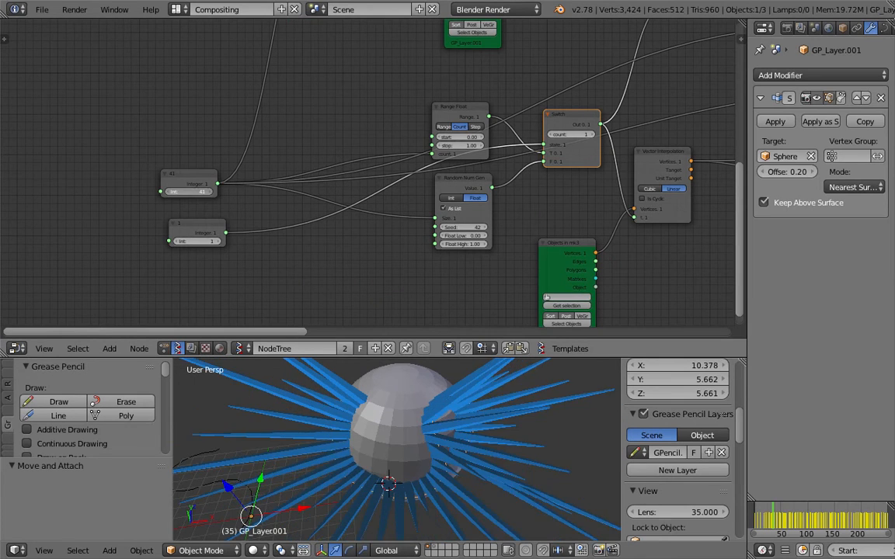
pyautogui.scroll(-1, 277, 232)
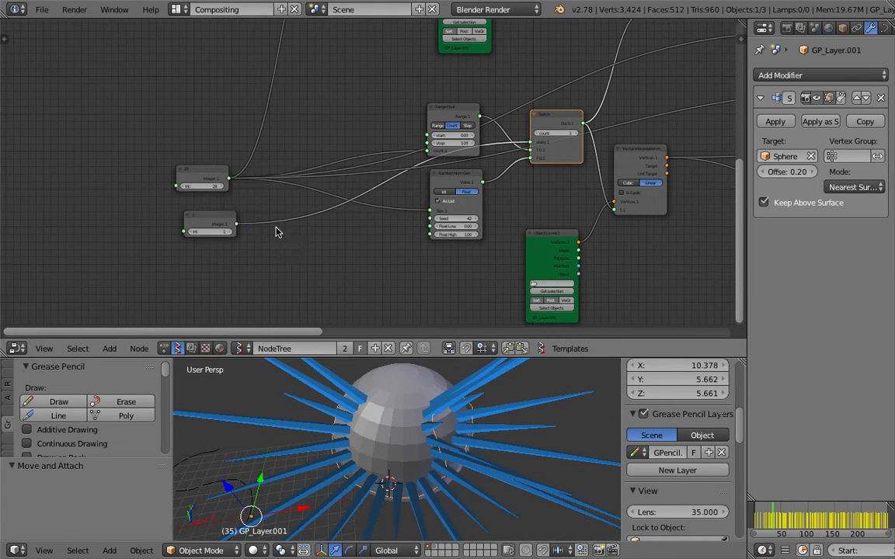
# Lower the integer feeding the Switch node's state by one, compare the spike distribution, and restore it to 1
pyautogui.click(191, 231)
pyautogui.moveTo(325, 403); pyautogui.dragTo(399, 366, button='middle')
pyautogui.hotkey('ctrl', 's')
pyautogui.click(399, 366)
pyautogui.click(226, 232)
pyautogui.moveTo(489, 412); pyautogui.dragTo(426, 389, button='middle')
pyautogui.hotkey('ctrl', 's')
pyautogui.click(434, 413)
# Save over gpfx_006.blend and inspect the spikes around the sphere from several angles
pyautogui.moveTo(542, 191); pyautogui.dragTo(369, 186, button='middle')
pyautogui.hotkey('ctrl', 's')
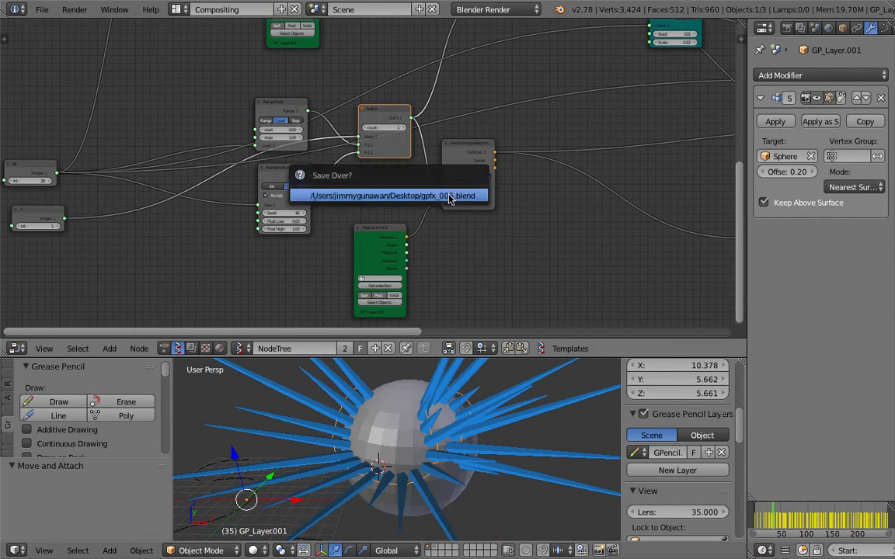
pyautogui.click(449, 202)
pyautogui.moveTo(530, 236); pyautogui.dragTo(500, 213, button='middle')
pyautogui.moveTo(472, 433); pyautogui.dragTo(408, 416, button='middle')
pyautogui.moveTo(477, 412); pyautogui.dragTo(357, 434, button='middle')
pyautogui.hotkey('ctrl', 's')
pyautogui.click(470, 440)
pyautogui.scroll(2, 357, 434)
pyautogui.moveTo(410, 449); pyautogui.dragTo(399, 416, button='middle')
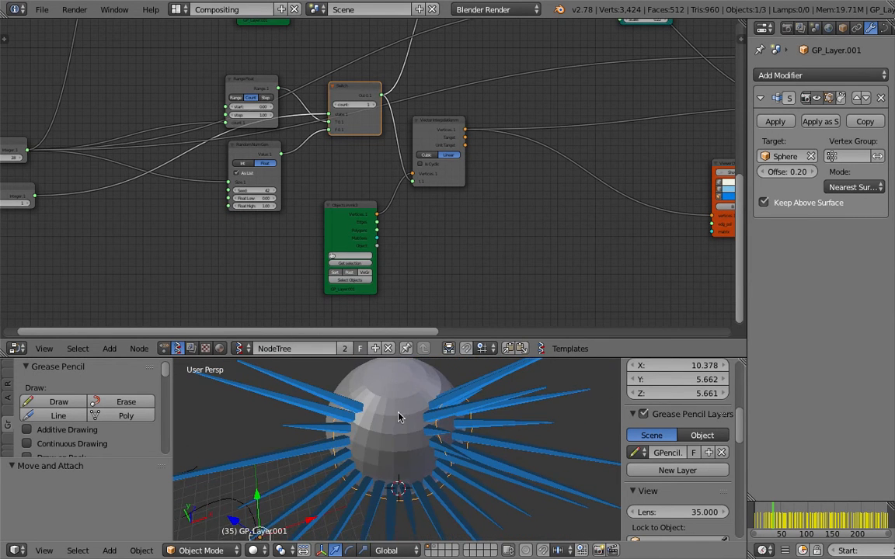
# Move the lower Viewer Draw node closer to the duplicated Vector Interpolation node and save over gpfx_006.blend
pyautogui.moveTo(574, 208); pyautogui.dragTo(352, 206, button='middle')
pyautogui.moveTo(412, 154); pyautogui.dragTo(370, 183, button='middle')
pyautogui.moveTo(488, 192); pyautogui.dragTo(402, 174)
pyautogui.moveTo(379, 162); pyautogui.dragTo(342, 206, button='middle')
pyautogui.hotkey('ctrl', 's')
pyautogui.click(345, 205)
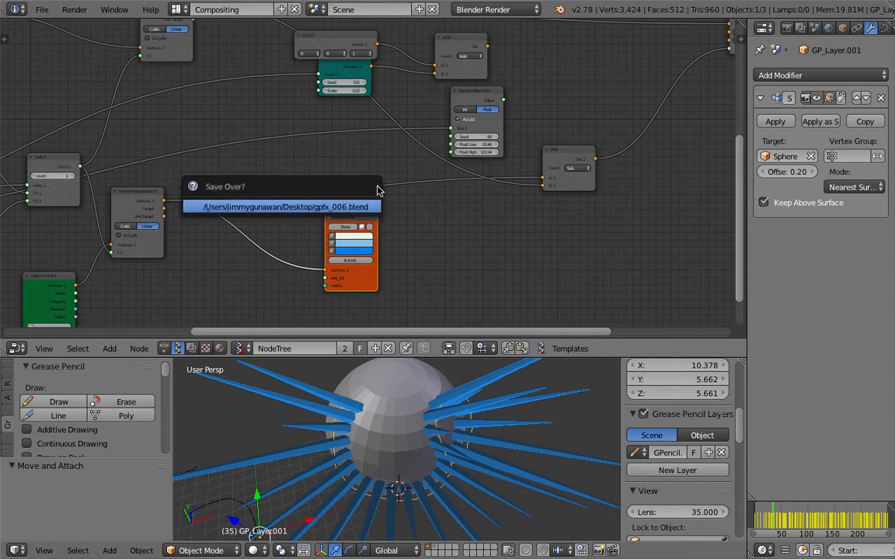
# Move the Sub vector math node toward the Matrix In node
pyautogui.moveTo(509, 174); pyautogui.dragTo(362, 196, button='middle')
pyautogui.moveTo(425, 171); pyautogui.dragTo(469, 128)
pyautogui.moveTo(455, 144); pyautogui.dragTo(449, 187, button='middle')
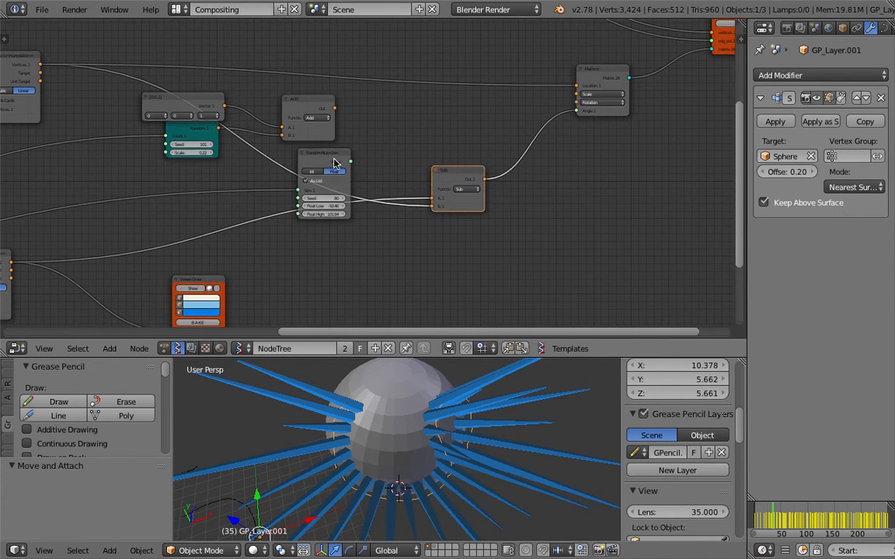
# Set the Switch node's state integer to 0 and raise the point-count integer to 51
pyautogui.moveTo(293, 171); pyautogui.dragTo(497, 129, button='middle')
pyautogui.moveTo(97, 258); pyautogui.dragTo(398, 198, button='middle')
pyautogui.scroll(2, 398, 197)
pyautogui.moveTo(205, 203); pyautogui.dragTo(316, 198, button='middle')
pyautogui.click(126, 233)
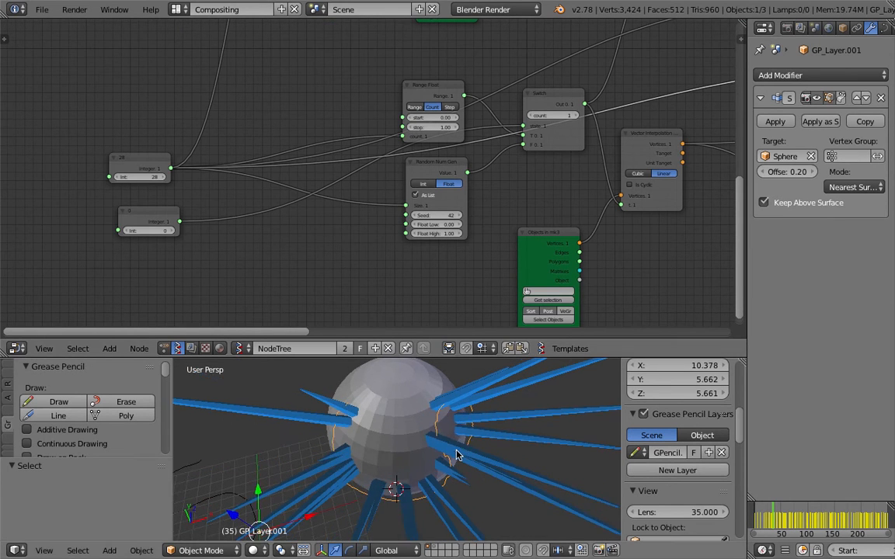
pyautogui.moveTo(161, 177); pyautogui.dragTo(182, 177)
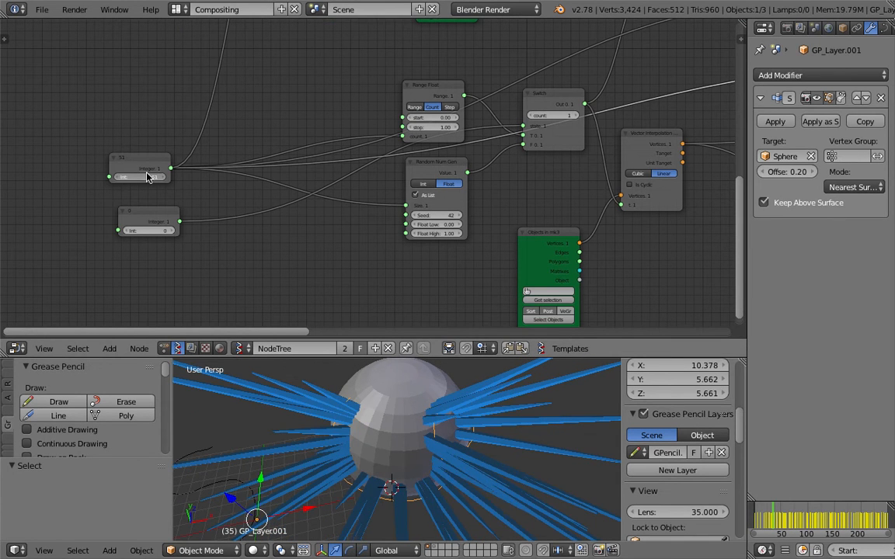
# Reposition the Sub node to leave room for another node before the Matrix In node
pyautogui.moveTo(648, 146); pyautogui.dragTo(312, 182, button='middle')
pyautogui.moveTo(716, 129); pyautogui.dragTo(302, 208, button='middle')
pyautogui.moveTo(446, 161); pyautogui.dragTo(448, 118)
pyautogui.moveTo(552, 123); pyautogui.dragTo(481, 194, button='middle')
pyautogui.moveTo(402, 192); pyautogui.dragTo(391, 174)
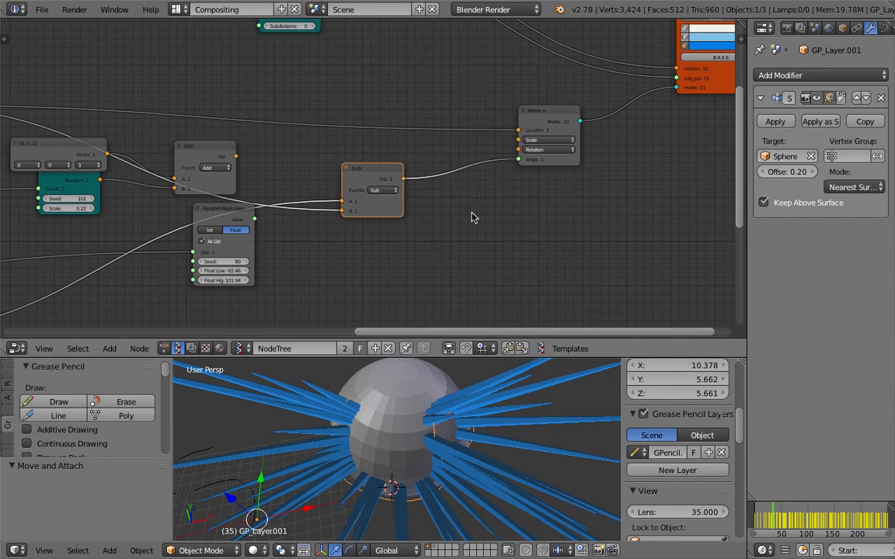
# Add a Vector Math MK2 node between Sub and Matrix In and set its function to Add
pyautogui.hotkey('alt', 'space')
pyautogui.write('vec')
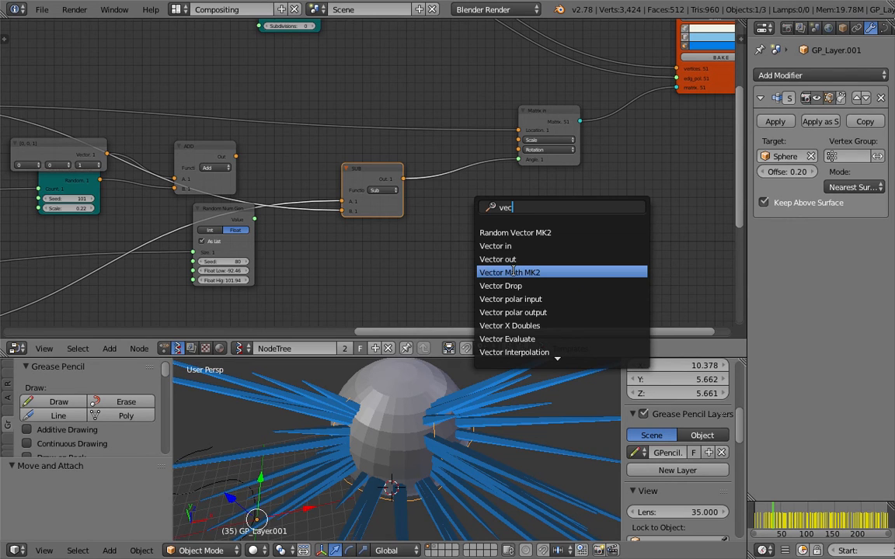
pyautogui.click(512, 272)
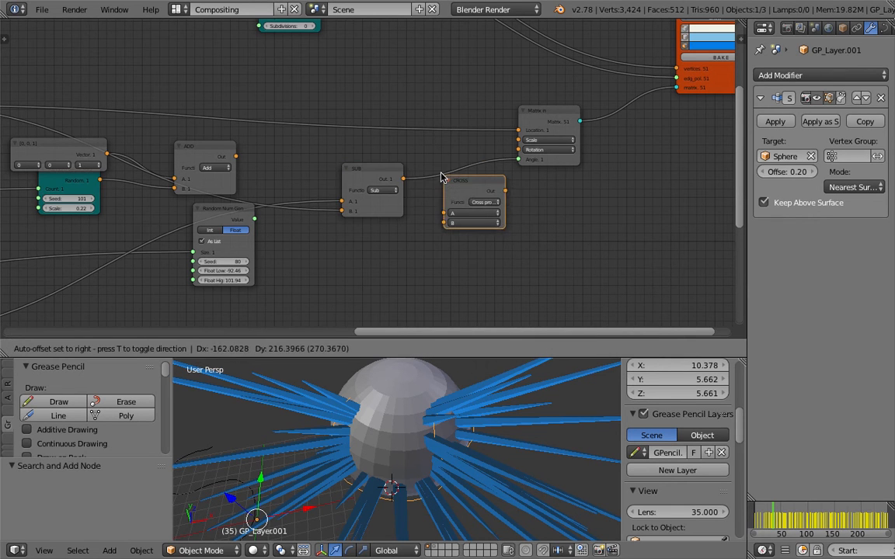
pyautogui.click(455, 180)
pyautogui.click(487, 194)
pyautogui.click(487, 165)
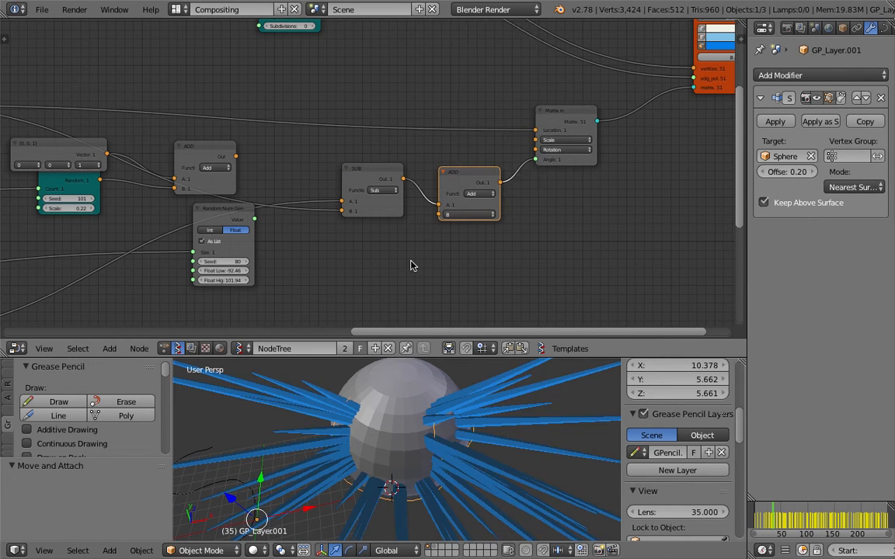
# Add a Random Vector MK2 node and connect its output to input B of the new Add node
pyautogui.hotkey('alt', 'space')
pyautogui.write('random v')
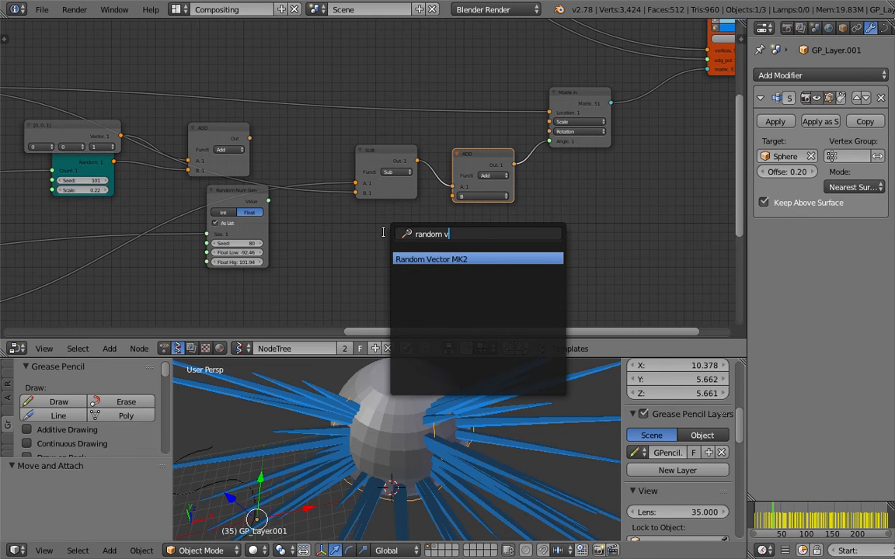
pyautogui.press('Return')
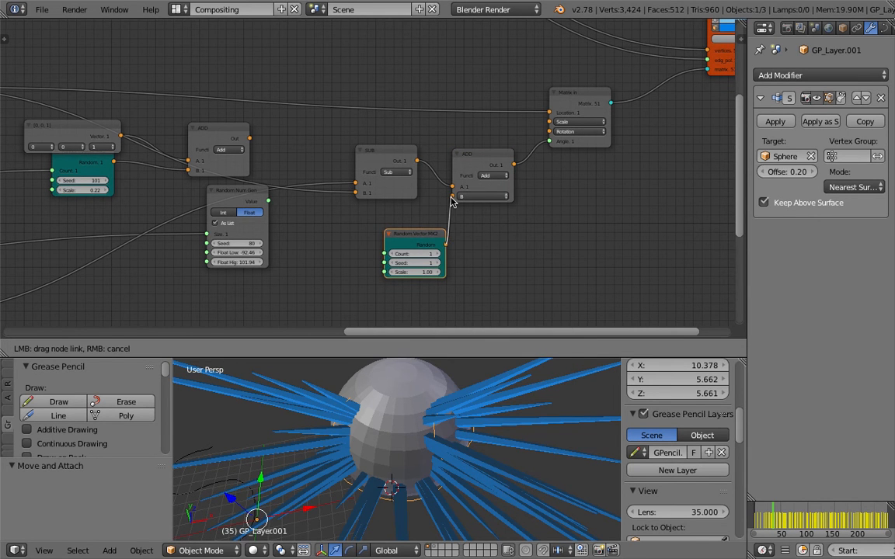
pyautogui.moveTo(453, 200); pyautogui.dragTo(454, 197)
# Connect the point-count Integer node to the Count input of the new Random Vector MK2 node
pyautogui.scroll(-3, 658, 244)
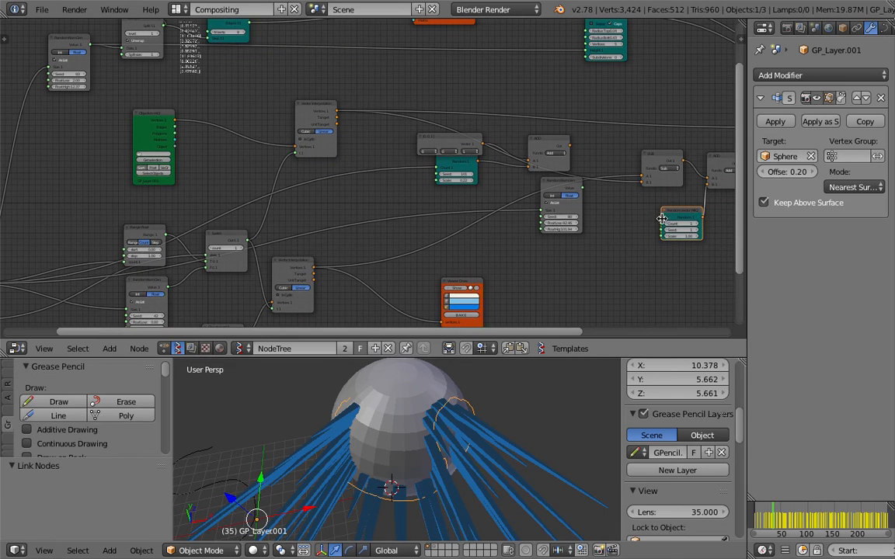
pyautogui.moveTo(661, 226); pyautogui.dragTo(204, 254)
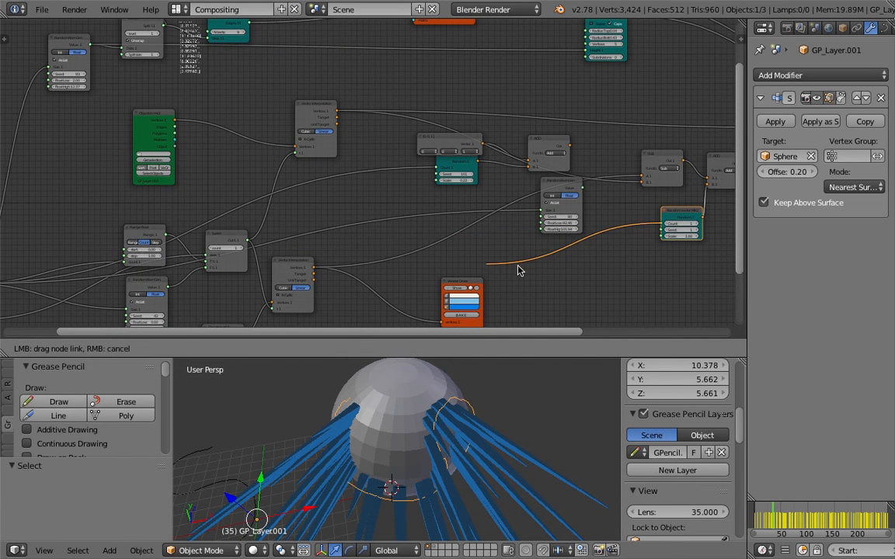
pyautogui.moveTo(519, 269); pyautogui.dragTo(519, 270)
pyautogui.scroll(-2, 519, 270)
pyautogui.moveTo(99, 248); pyautogui.dragTo(463, 231)
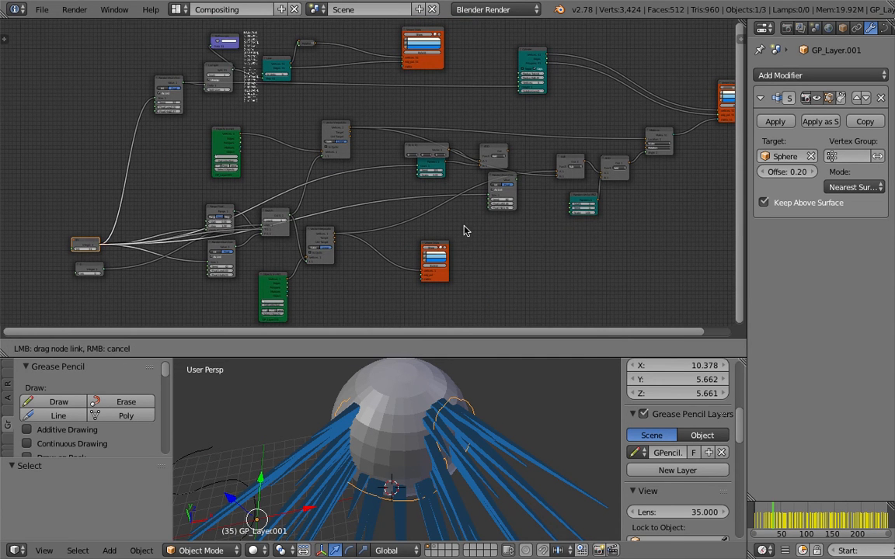
pyautogui.moveTo(571, 205); pyautogui.dragTo(574, 214)
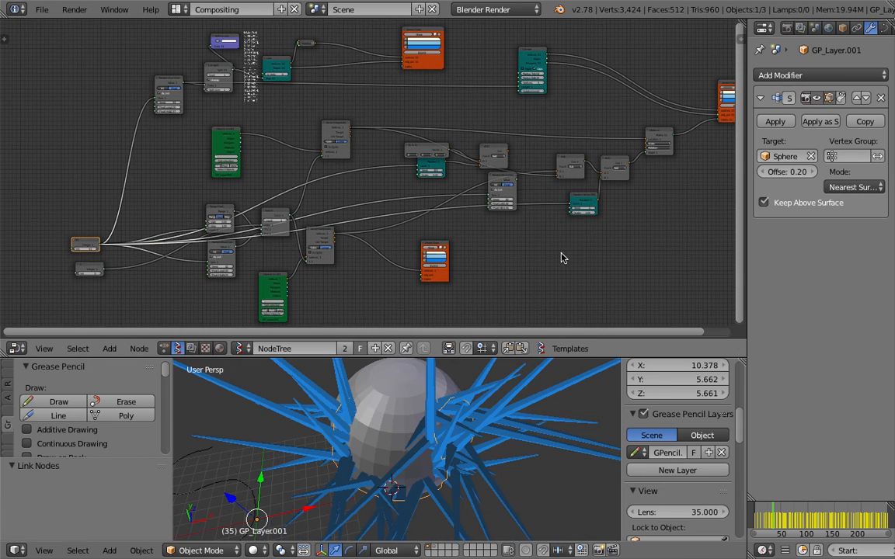
# Set the new Random Vector node's scale to 0.31 and save over gpfx_006.blend
pyautogui.moveTo(563, 258); pyautogui.dragTo(455, 245, button='middle')
pyautogui.scroll(5, 442, 237)
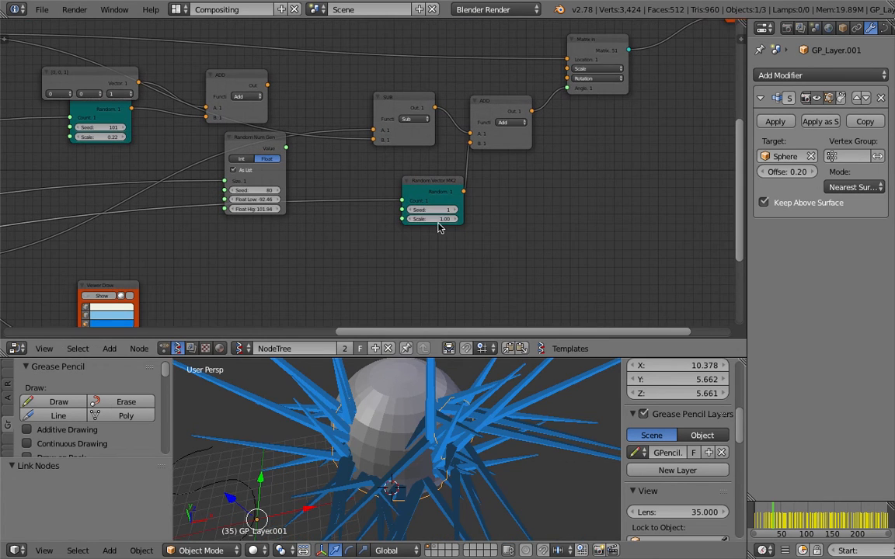
pyautogui.moveTo(433, 219); pyautogui.dragTo(379, 220)
pyautogui.moveTo(555, 383)
pyautogui.mouseDown(button='middle')
pyautogui.moveTo(501, 386)
pyautogui.moveTo(447, 435)
pyautogui.moveTo(373, 380)
pyautogui.mouseUp(button='middle')
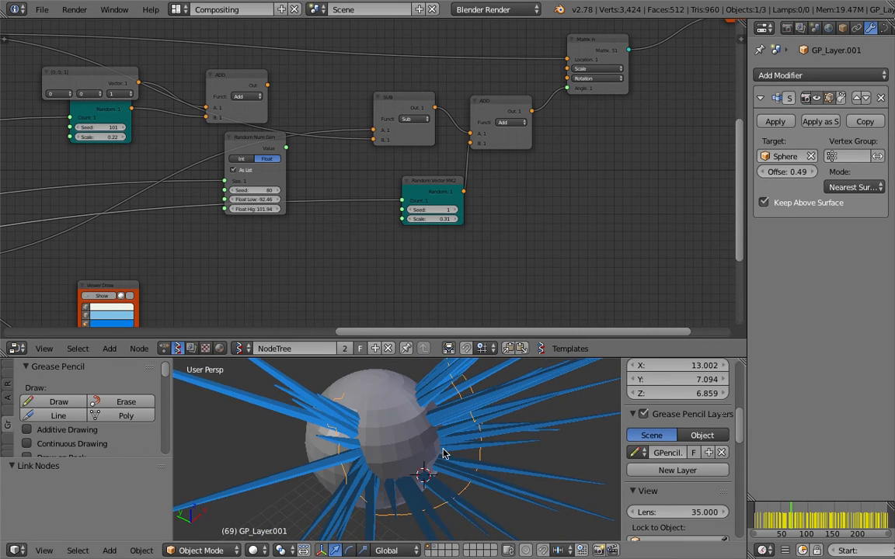
pyautogui.hotkey('ctrl', 's')
pyautogui.click(475, 365)
pyautogui.moveTo(475, 365); pyautogui.dragTo(419, 435, button='middle')
# Move both Integer nodes higher in the node tree, level with the upper Objects In node
pyautogui.scroll(-6, 482, 250)
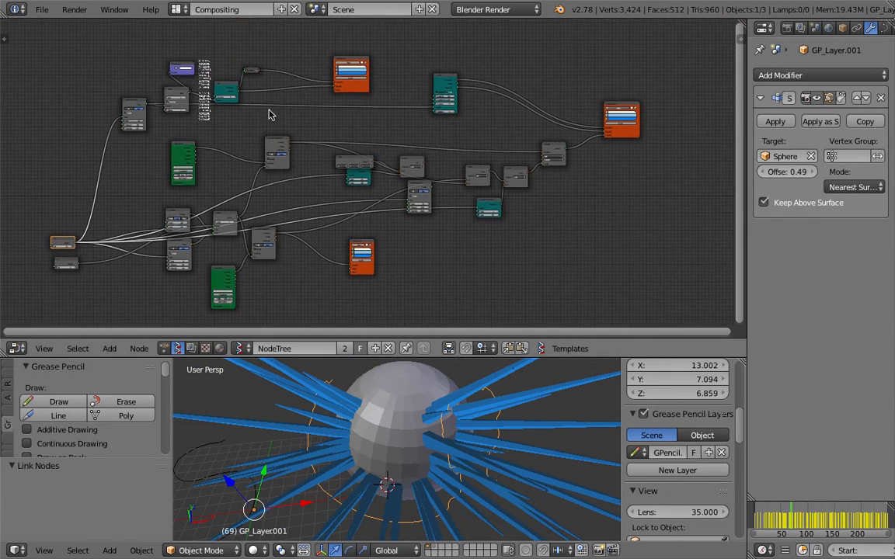
pyautogui.moveTo(64, 234); pyautogui.dragTo(63, 166)
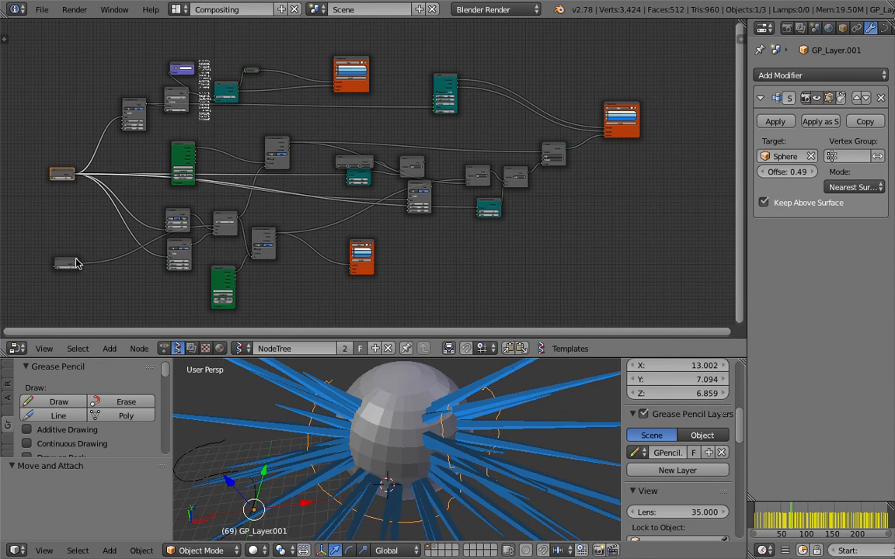
pyautogui.moveTo(68, 264); pyautogui.dragTo(65, 200)
# Delete the lower Viewer Draw node and save over gpfx_006.blend
pyautogui.scroll(2, 414, 194)
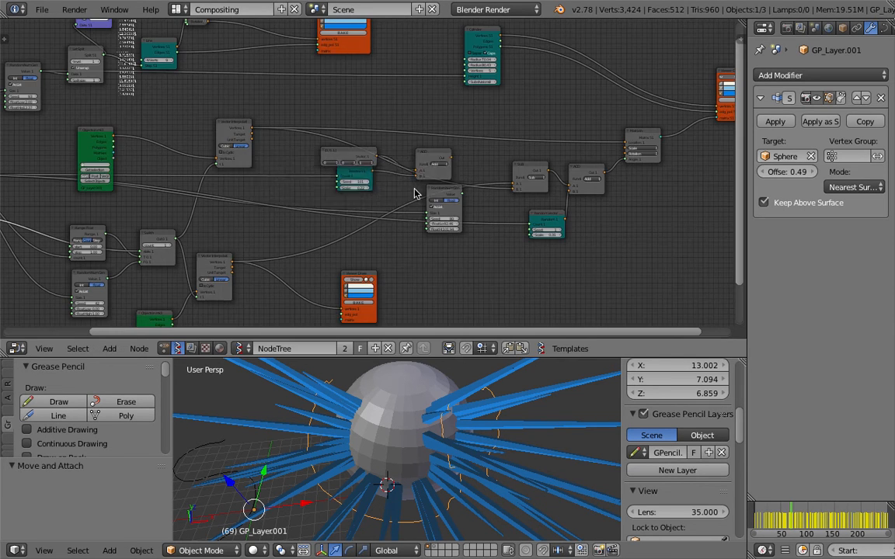
pyautogui.scroll(1, 414, 191)
pyautogui.press('x')
pyautogui.moveTo(294, 282)
pyautogui.mouseDown(button='middle')
pyautogui.moveTo(376, 223)
pyautogui.moveTo(471, 221)
pyautogui.mouseUp(button='middle')
pyautogui.scroll(-1, 334, 204)
pyautogui.hotkey('ctrl', 's')
pyautogui.click(337, 253)
# Spread out the Switch, Range Float, Random Num Gen and lower Vector Interpolation nodes, and save over gpfx_006.blend
pyautogui.click(311, 263)
pyautogui.moveTo(311, 261); pyautogui.dragTo(317, 263)
pyautogui.moveTo(446, 204); pyautogui.dragTo(462, 231)
pyautogui.moveTo(317, 171); pyautogui.dragTo(313, 159)
pyautogui.moveTo(243, 175); pyautogui.dragTo(164, 203)
pyautogui.moveTo(221, 219); pyautogui.dragTo(134, 249)
pyautogui.moveTo(218, 204); pyautogui.dragTo(231, 207, button='middle')
pyautogui.hotkey('ctrl', 's')
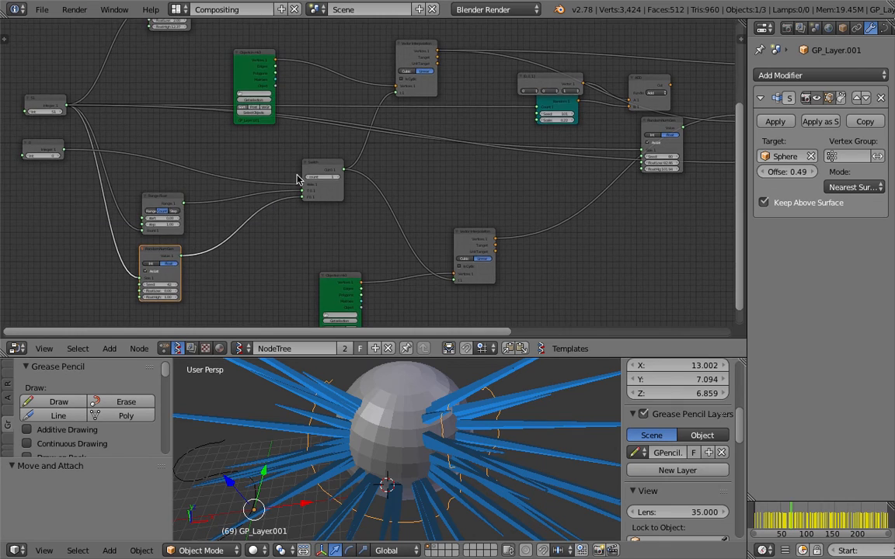
pyautogui.click(231, 207)
# Review the node tree and the far side of the sphere, saving over gpfx_006.blend
pyautogui.scroll(2, 340, 187)
pyautogui.moveTo(387, 176); pyautogui.dragTo(293, 199, button='middle')
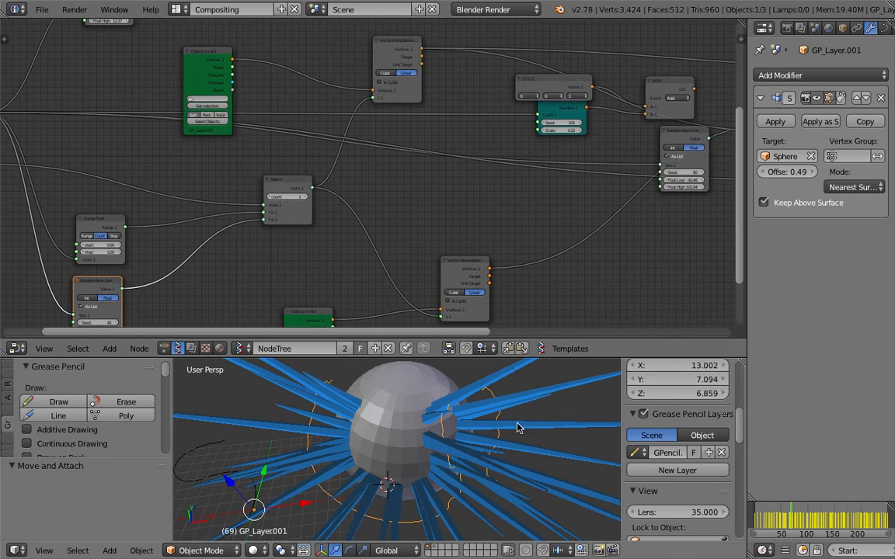
pyautogui.moveTo(519, 425); pyautogui.dragTo(533, 427, button='middle')
pyautogui.hotkey('ctrl', 's')
pyautogui.click(534, 426)
pyautogui.scroll(-3, 454, 181)
pyautogui.moveTo(538, 135)
pyautogui.mouseDown(button='middle')
pyautogui.moveTo(450, 176)
pyautogui.moveTo(295, 224)
pyautogui.mouseUp(button='middle')
pyautogui.moveTo(464, 138)
pyautogui.mouseDown(button='middle')
pyautogui.moveTo(384, 182)
pyautogui.moveTo(411, 156)
pyautogui.mouseUp(button='middle')
pyautogui.moveTo(475, 396); pyautogui.dragTo(433, 445, button='middle')
pyautogui.hotkey('ctrl', 's')
pyautogui.click(444, 465)
pyautogui.scroll(-3, 434, 446)
pyautogui.hotkey('ctrl', 's')
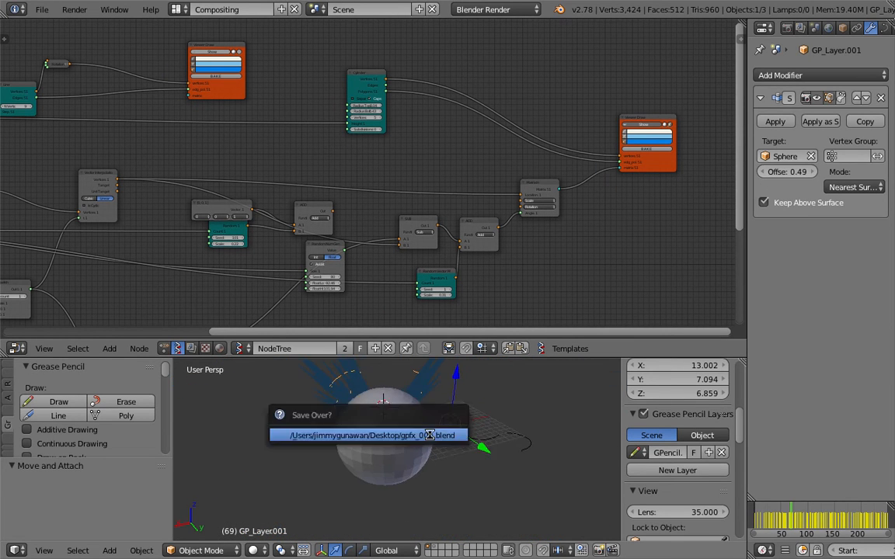
pyautogui.click(388, 433)
# Enlarge the 3D view and draw a grease pencil spiral on the empty side of the sphere
pyautogui.scroll(3, 380, 408)
pyautogui.moveTo(115, 358); pyautogui.dragTo(115, 245)
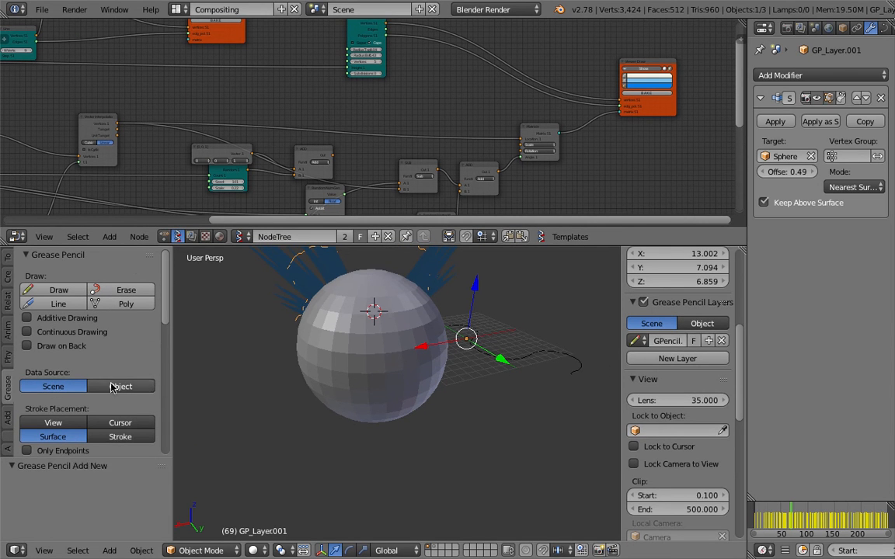
pyautogui.scroll(2, 327, 367)
pyautogui.scroll(-1, 353, 368)
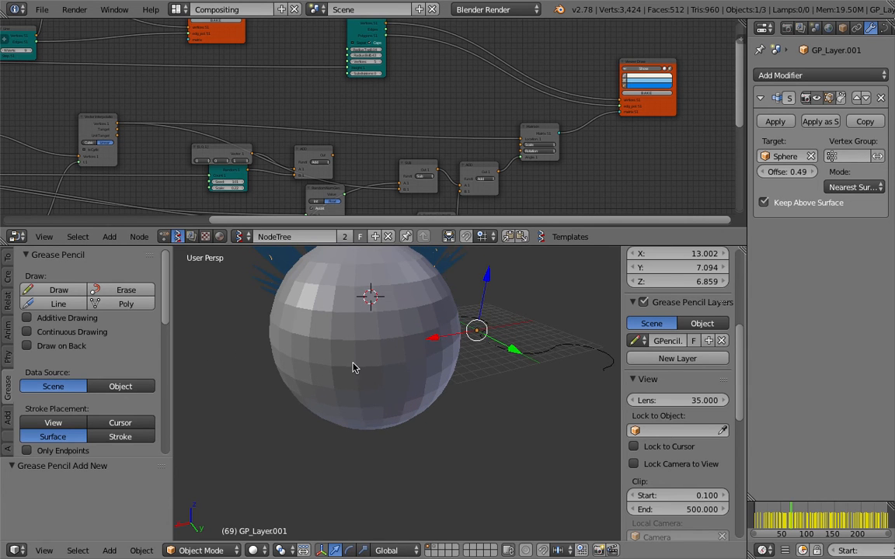
pyautogui.press('d')
pyautogui.moveTo(361, 329); pyautogui.dragTo(361, 330)
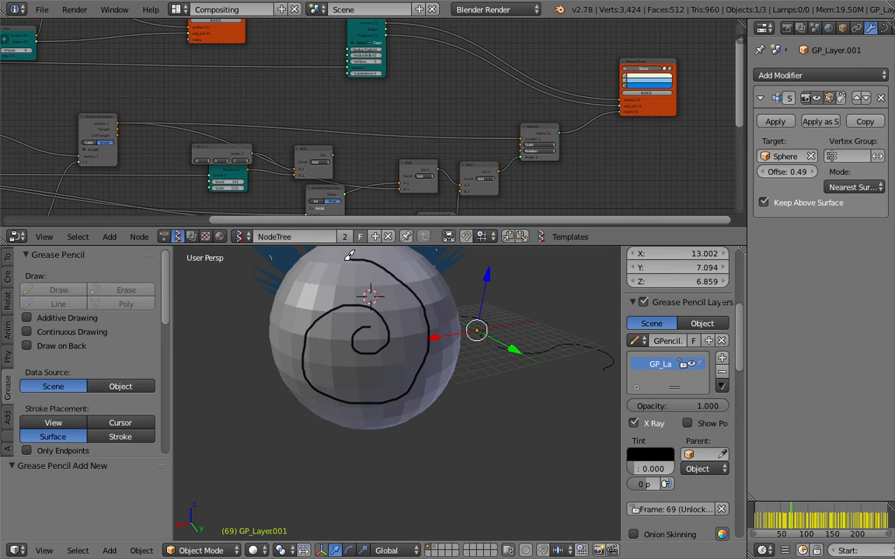
pyautogui.moveTo(349, 255); pyautogui.dragTo(349, 255)
# Convert the grease pencil spiral to a Bezier Curve
pyautogui.moveTo(449, 415)
pyautogui.mouseDown(button='middle')
pyautogui.moveTo(490, 394)
pyautogui.moveTo(584, 416)
pyautogui.moveTo(450, 407)
pyautogui.mouseUp(button='middle')
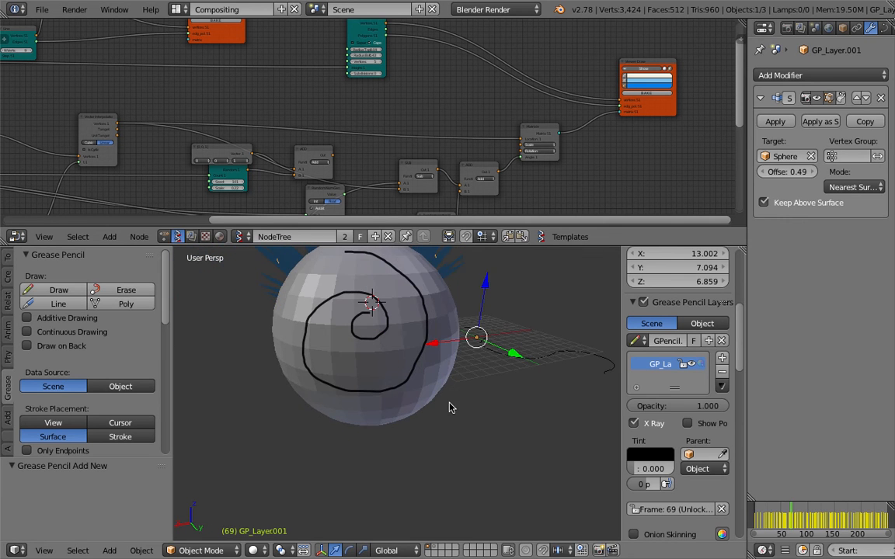
pyautogui.press('space')
pyautogui.write('conver')
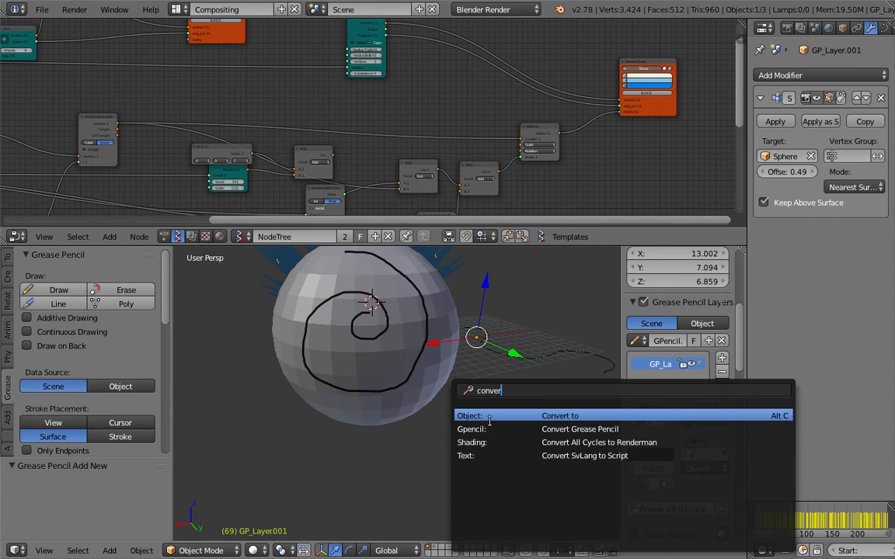
pyautogui.click(491, 429)
pyautogui.click(454, 426)
# Select the converted spiral curve in wireframe display and remove the grease pencil layer
pyautogui.moveTo(424, 357); pyautogui.dragTo(458, 314, button='middle')
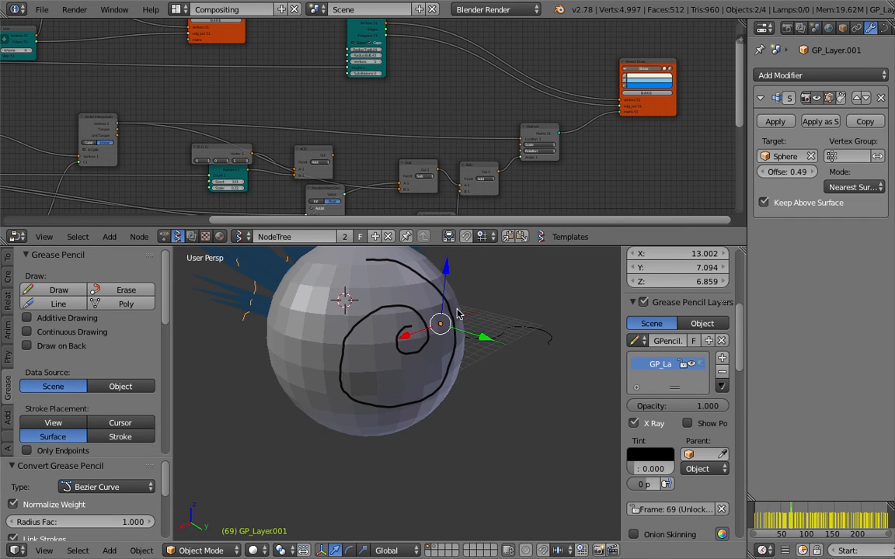
pyautogui.rightClick(434, 292)
pyautogui.press('z')
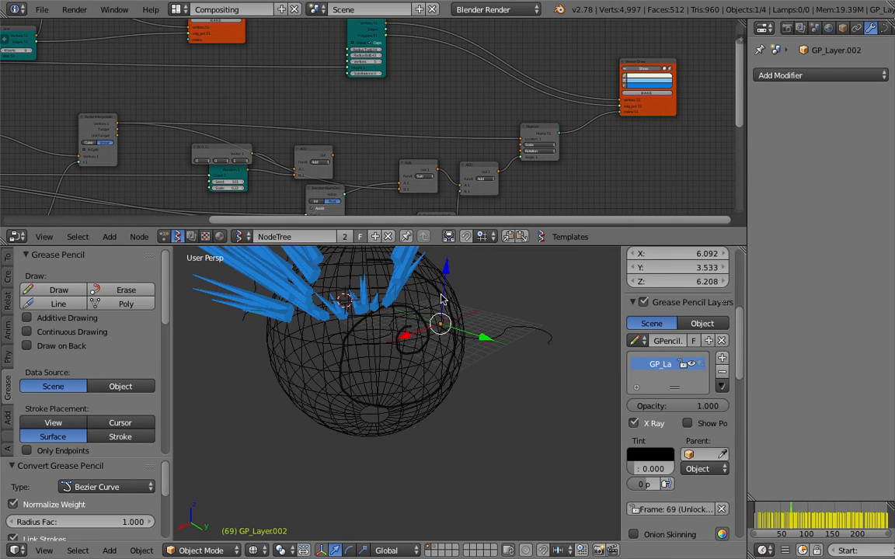
pyautogui.moveTo(448, 325); pyautogui.dragTo(467, 345, button='middle')
pyautogui.press('g')
pyautogui.rightClick(521, 343)
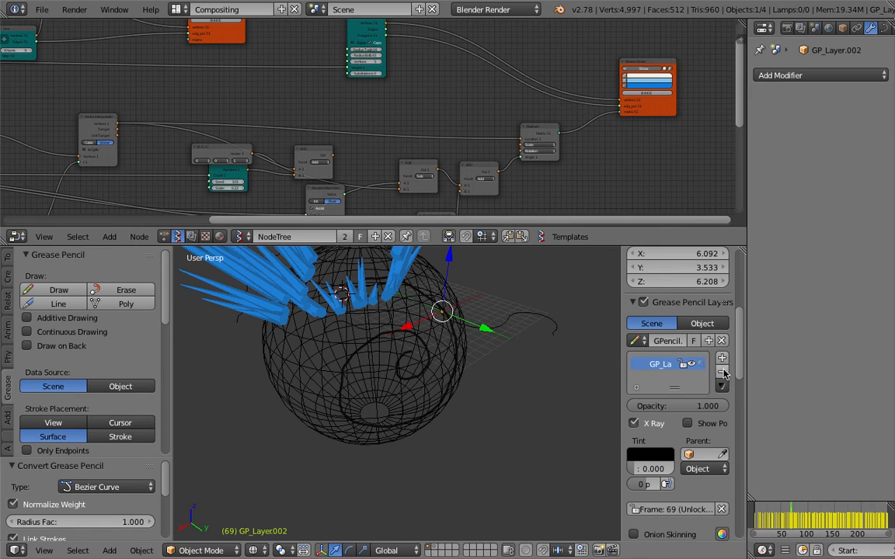
pyautogui.click(722, 371)
pyautogui.moveTo(522, 347); pyautogui.dragTo(538, 349, button='middle')
# Load the selected curve GP_Layer.002 into the upper Objects In node
pyautogui.moveTo(194, 145); pyautogui.dragTo(415, 147, button='middle')
pyautogui.scroll(-2, 415, 148)
pyautogui.moveTo(316, 135); pyautogui.dragTo(481, 112, button='middle')
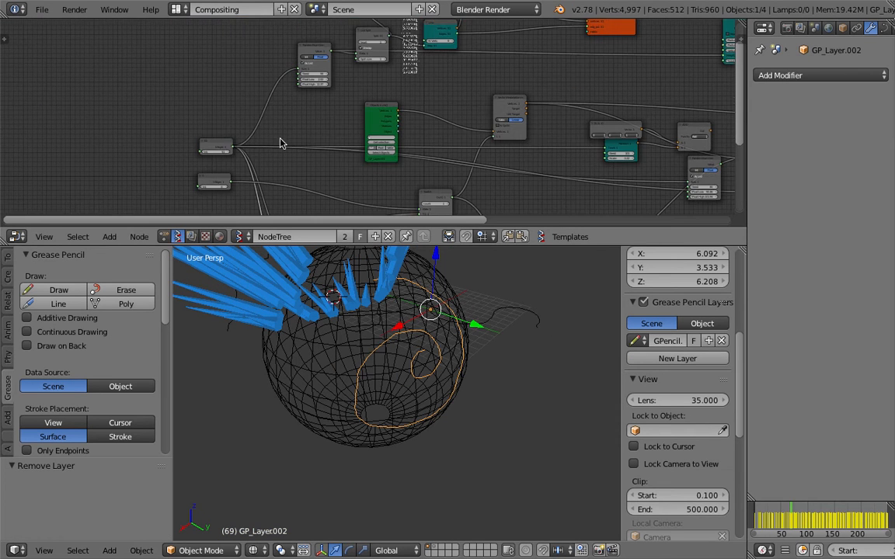
pyautogui.moveTo(230, 146); pyautogui.dragTo(241, 132, button='middle')
pyautogui.scroll(4, 264, 112)
pyautogui.moveTo(266, 81); pyautogui.dragTo(229, 180, button='middle')
pyautogui.moveTo(297, 179); pyautogui.dragTo(275, 117, button='middle')
pyautogui.moveTo(347, 160)
pyautogui.mouseDown(button='middle')
pyautogui.moveTo(299, 101)
pyautogui.moveTo(323, 111)
pyautogui.mouseUp(button='middle')
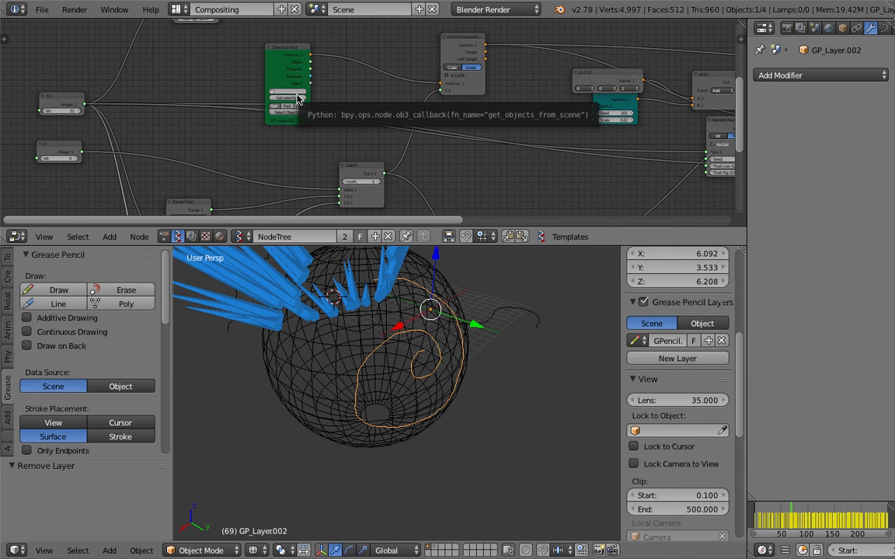
pyautogui.click(298, 96)
# Load the same spiral curve into the lower Objects In node and view the resulting spikes
pyautogui.moveTo(349, 115); pyautogui.dragTo(343, 66, button='middle')
pyautogui.moveTo(369, 106); pyautogui.dragTo(365, 41, button='middle')
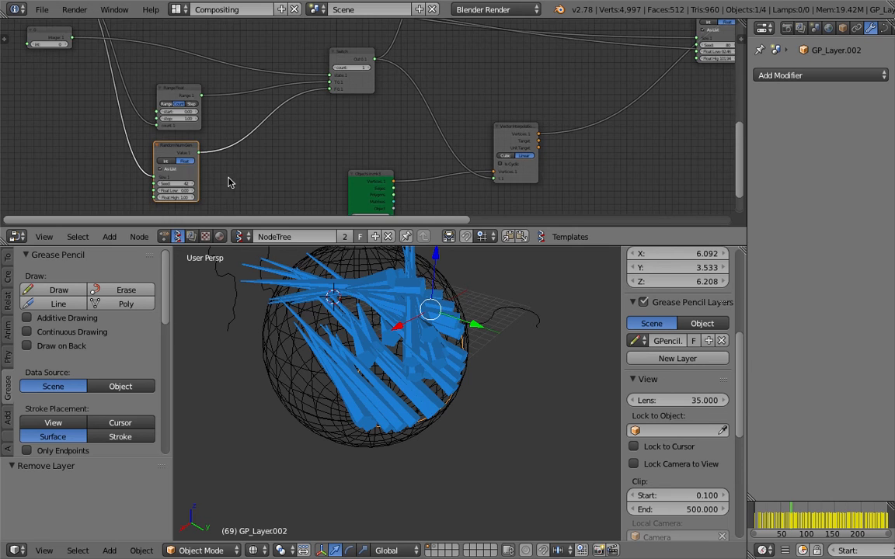
pyautogui.moveTo(228, 182); pyautogui.dragTo(214, 123, button='middle')
pyautogui.click(357, 165)
pyautogui.moveTo(404, 294); pyautogui.dragTo(491, 358, button='middle')
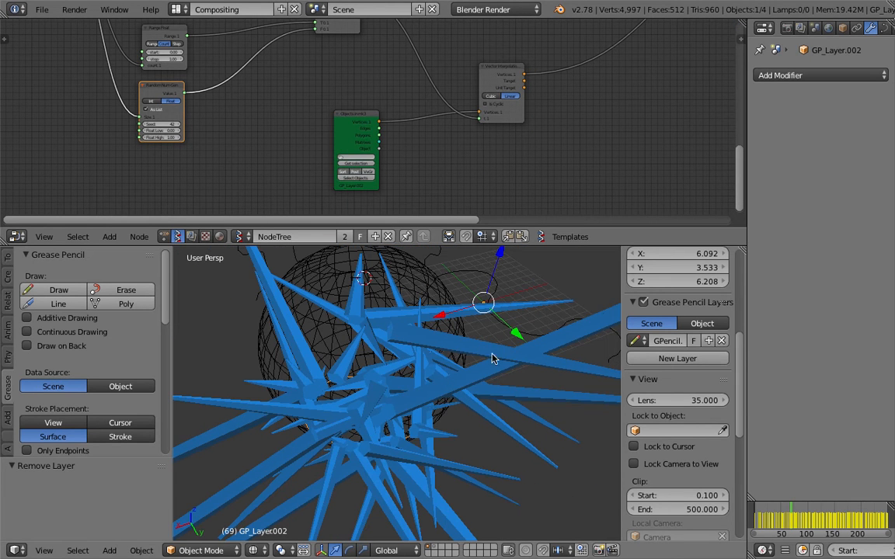
# Add a Shrinkwrap modifier to the GP_Layer.002 curve and set its target to Sphere
pyautogui.click(867, 76)
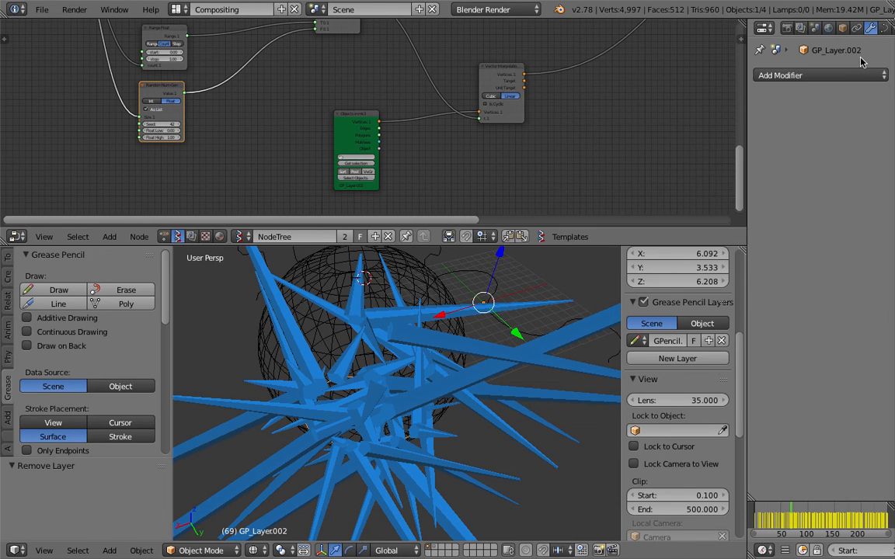
pyautogui.click(848, 76)
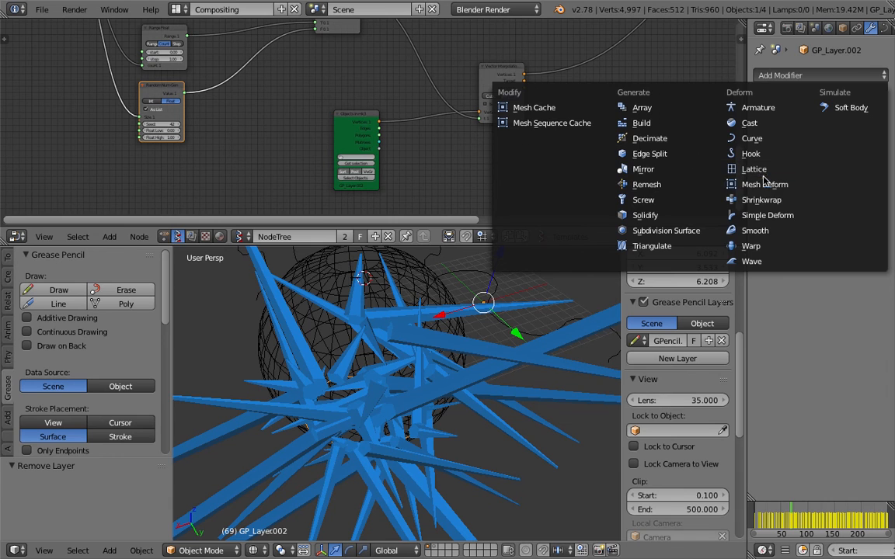
pyautogui.click(775, 200)
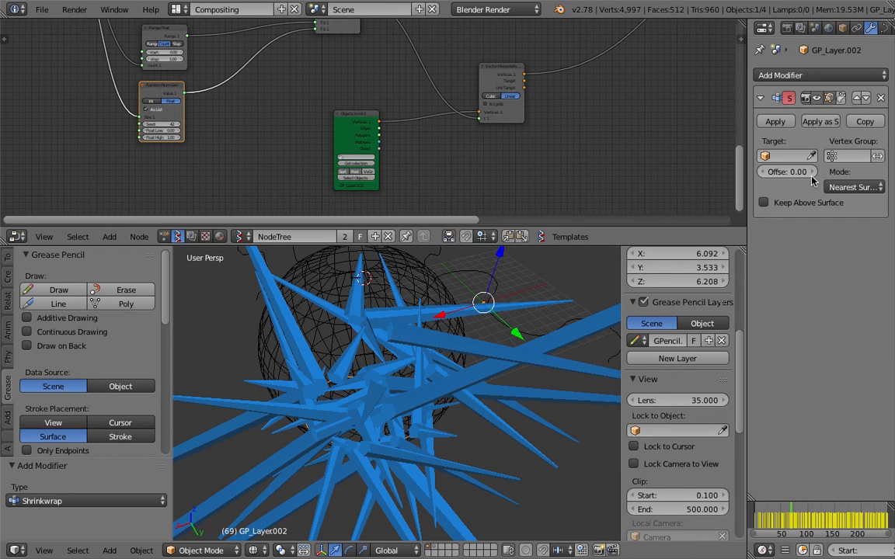
pyautogui.click(793, 156)
pyautogui.click(790, 176)
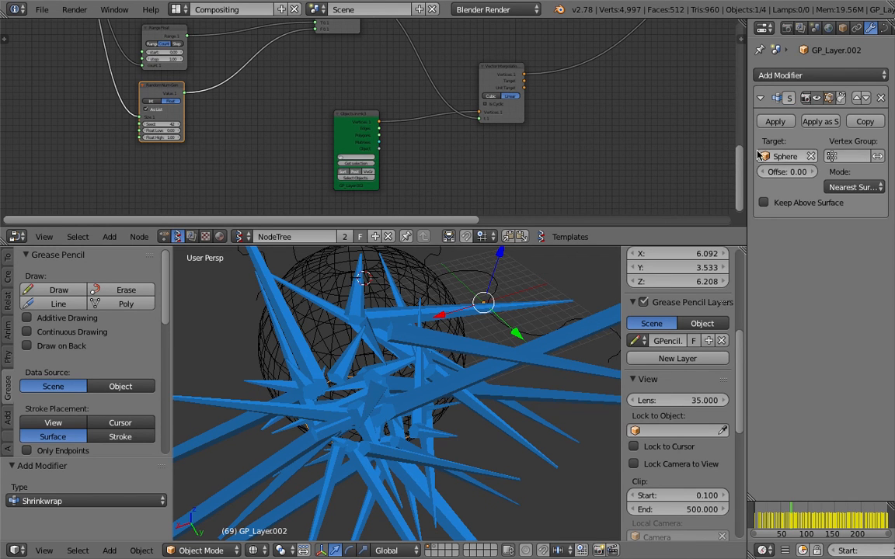
# Set the Shrinkwrap mode to Nearest Surface Point with an offset of 0.53 and Keep Above Surface enabled
pyautogui.moveTo(748, 145); pyautogui.dragTo(689, 146)
pyautogui.click(841, 188)
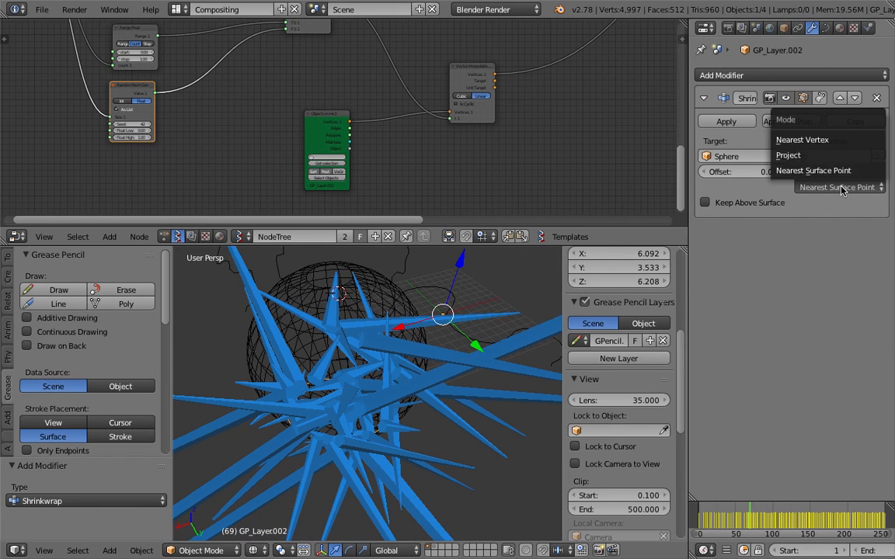
pyautogui.click(843, 172)
pyautogui.moveTo(749, 171); pyautogui.dragTo(759, 172)
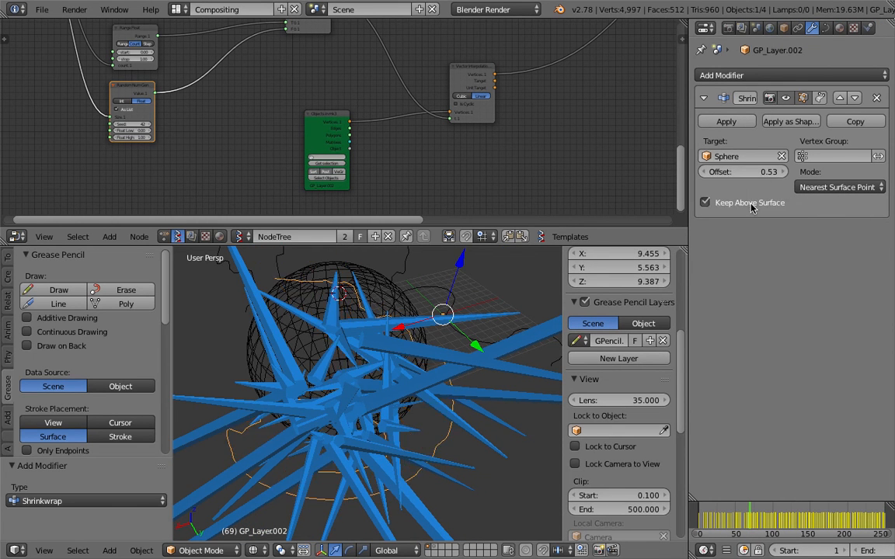
# Move the timeline back to frame 17 and view the sphere and spikes in solid shading
pyautogui.moveTo(467, 387); pyautogui.dragTo(435, 370, button='middle')
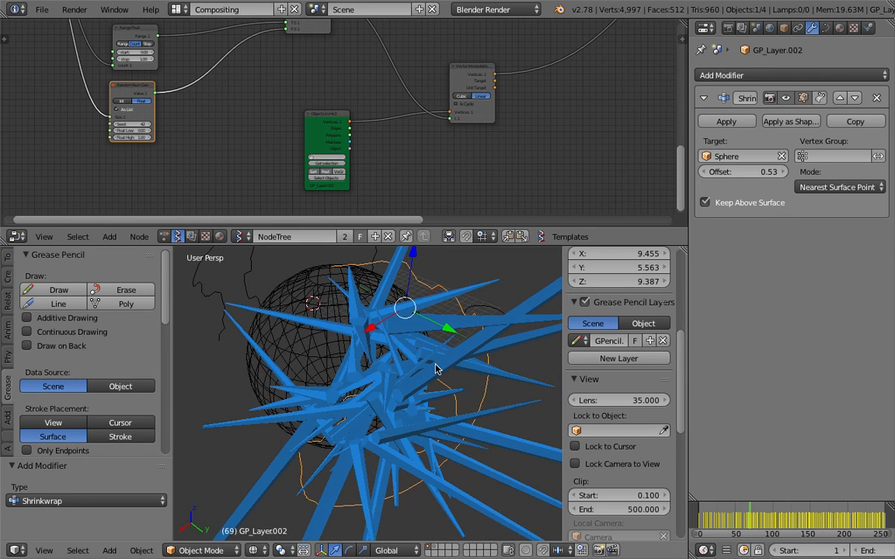
pyautogui.click(736, 517)
pyautogui.moveTo(474, 396)
pyautogui.mouseDown(button='middle')
pyautogui.moveTo(370, 363)
pyautogui.moveTo(399, 351)
pyautogui.moveTo(355, 363)
pyautogui.moveTo(385, 384)
pyautogui.moveTo(346, 341)
pyautogui.moveTo(371, 314)
pyautogui.mouseUp(button='middle')
pyautogui.press('z')
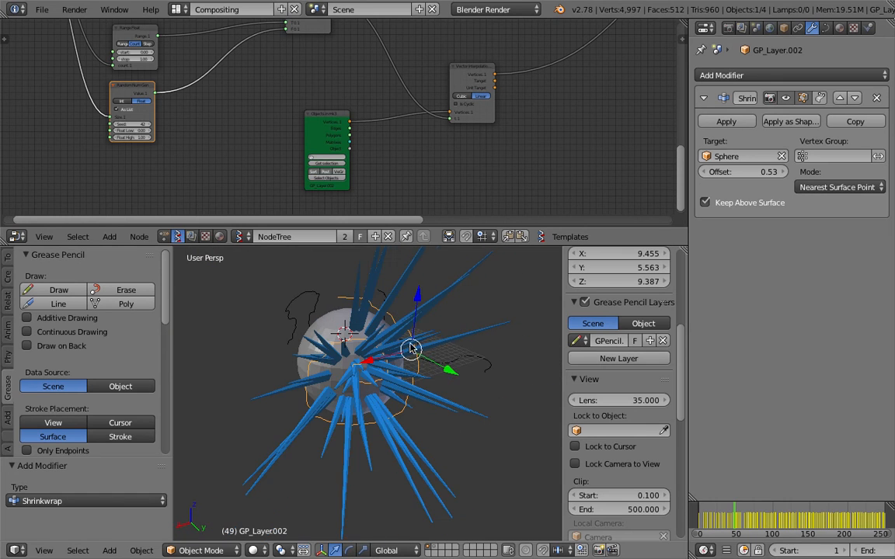
pyautogui.moveTo(480, 383); pyautogui.dragTo(416, 353, button='middle')
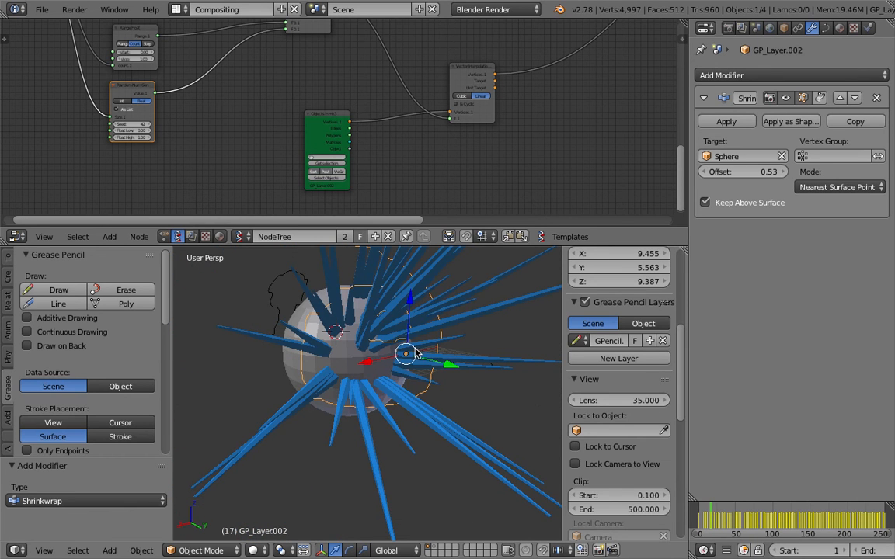
# Hide the 3D view's tool shelf and examine the node tree up to the spikes' Matrix In node
pyautogui.moveTo(171, 287); pyautogui.dragTo(10, 299)
pyautogui.moveTo(323, 346); pyautogui.dragTo(331, 376, button='middle')
pyautogui.scroll(-2, 303, 351)
pyautogui.moveTo(163, 117); pyautogui.dragTo(347, 139, button='middle')
pyautogui.scroll(-1, 341, 136)
pyautogui.moveTo(295, 119); pyautogui.dragTo(267, 193, button='middle')
pyautogui.moveTo(290, 154); pyautogui.dragTo(302, 194, button='middle')
pyautogui.moveTo(303, 108); pyautogui.dragTo(271, 165, button='middle')
pyautogui.scroll(1, 293, 155)
pyautogui.moveTo(354, 100); pyautogui.dragTo(340, 83)
pyautogui.moveTo(395, 103); pyautogui.dragTo(11, 103, button='middle')
pyautogui.scroll(-5, 272, 101)
pyautogui.moveTo(292, 132); pyautogui.dragTo(258, 110, button='middle')
pyautogui.scroll(-3, 262, 92)
pyautogui.scroll(1, 259, 104)
pyautogui.scroll(2, 261, 104)
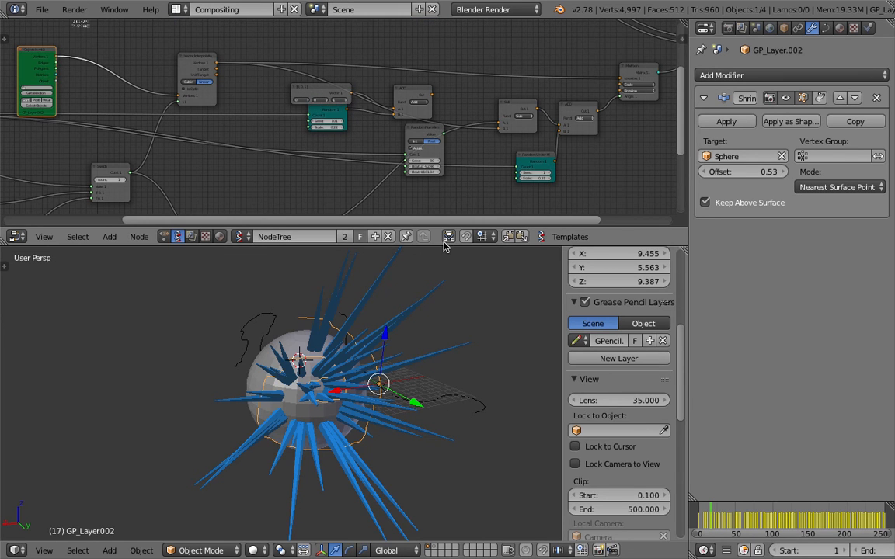
# Enlarge the node editor area and save over the current blend file
pyautogui.moveTo(447, 248); pyautogui.dragTo(456, 319)
pyautogui.moveTo(409, 163); pyautogui.dragTo(374, 169, button='middle')
pyautogui.hotkey('ctrl', 's')
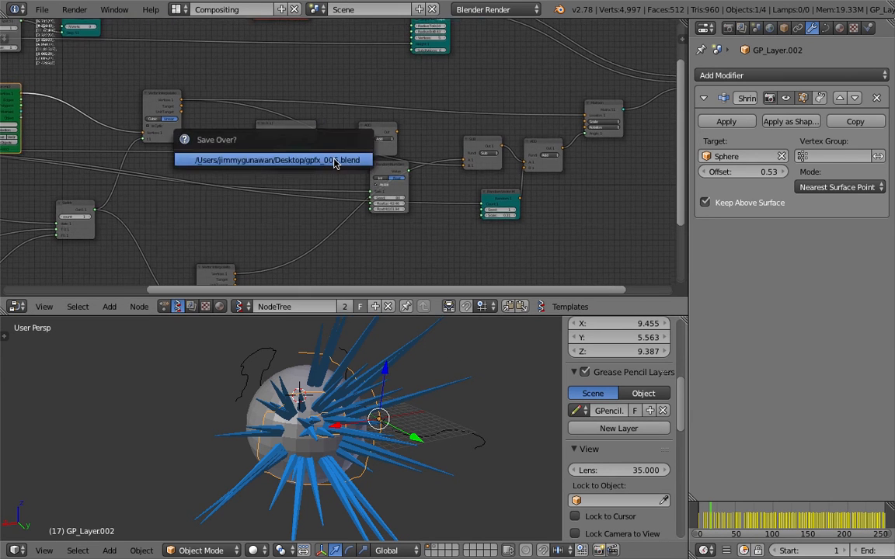
pyautogui.click(336, 162)
# Reposition the Vector Interpolation and Sub nodes to tidy the spike placement section of the node tree
pyautogui.scroll(1, 132, 85)
pyautogui.moveTo(128, 83); pyautogui.dragTo(162, 70)
pyautogui.moveTo(262, 104); pyautogui.dragTo(239, 139, button='middle')
pyautogui.scroll(3, 159, 99)
pyautogui.moveTo(366, 153); pyautogui.dragTo(311, 147, button='middle')
pyautogui.moveTo(493, 174); pyautogui.dragTo(466, 161)
pyautogui.scroll(-1, 464, 160)
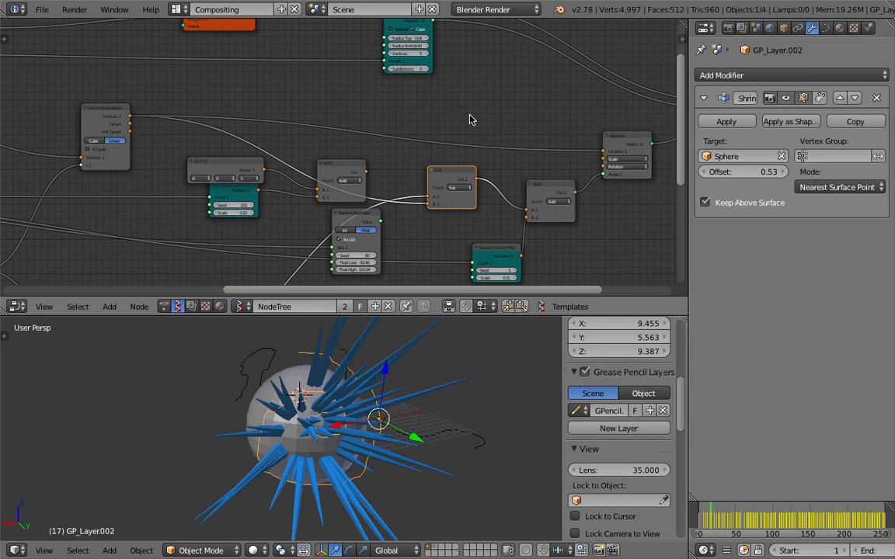
# Insert a Randomize input vertices node between Vector Interpolation and Matrix In, with X, Y and Z amplitudes of about 1.02
pyautogui.press('space')
pyautogui.write('randiom')
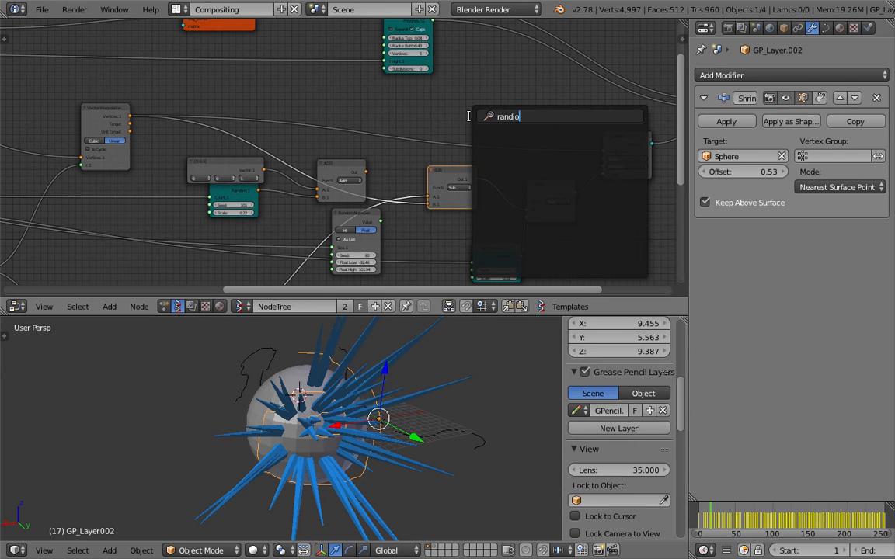
pyautogui.press('Down')
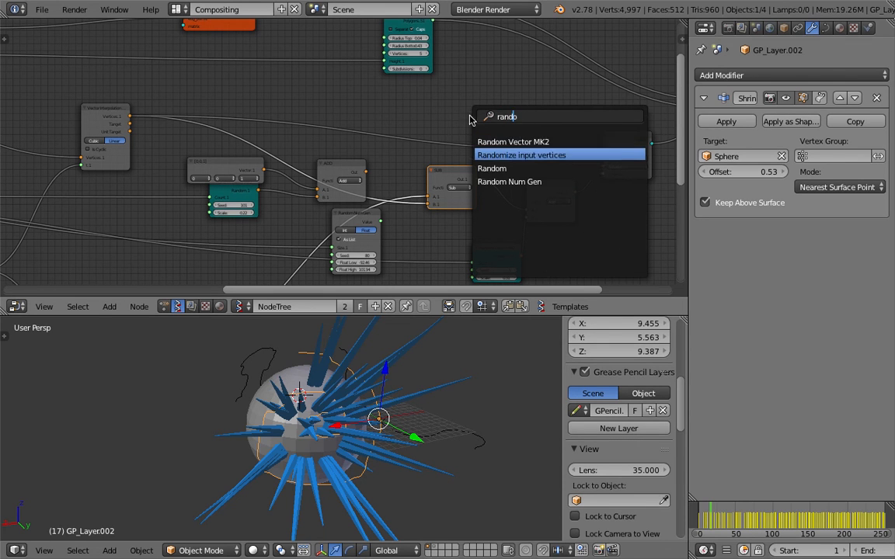
pyautogui.press('Return')
pyautogui.click(456, 119)
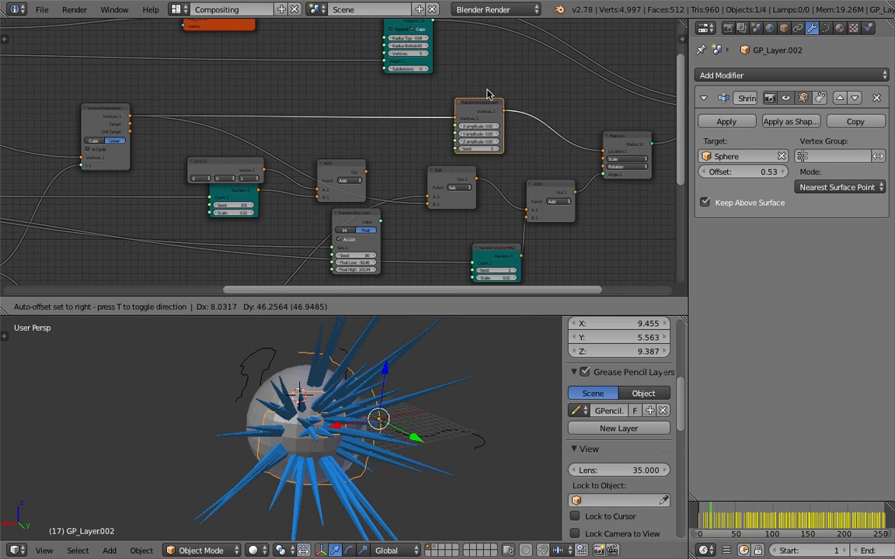
pyautogui.scroll(2, 485, 116)
pyautogui.moveTo(514, 123); pyautogui.dragTo(584, 123)
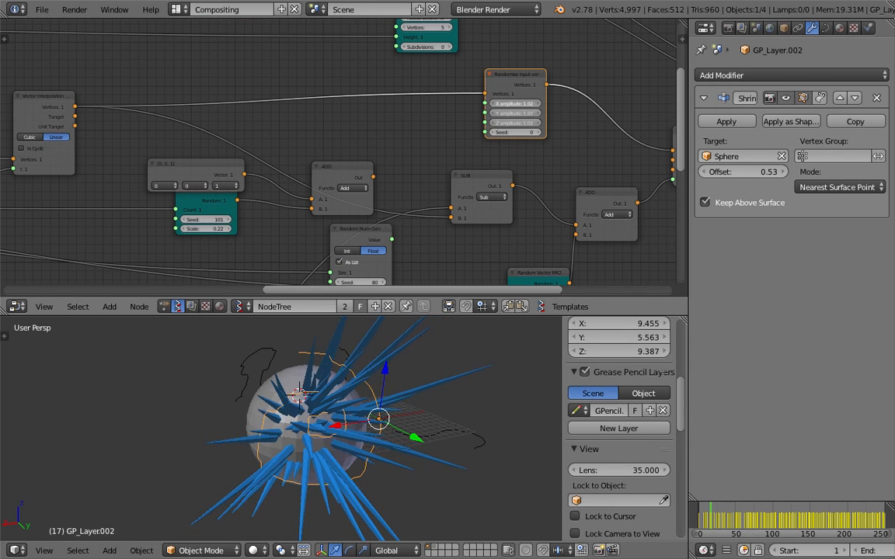
# Set the integer node that controls the spike count to 150
pyautogui.moveTo(271, 156); pyautogui.dragTo(520, 108, button='middle')
pyautogui.scroll(-4, 312, 146)
pyautogui.moveTo(311, 146); pyautogui.dragTo(542, 85, button='middle')
pyautogui.moveTo(256, 174); pyautogui.dragTo(400, 212, button='middle')
pyautogui.scroll(3, 402, 102)
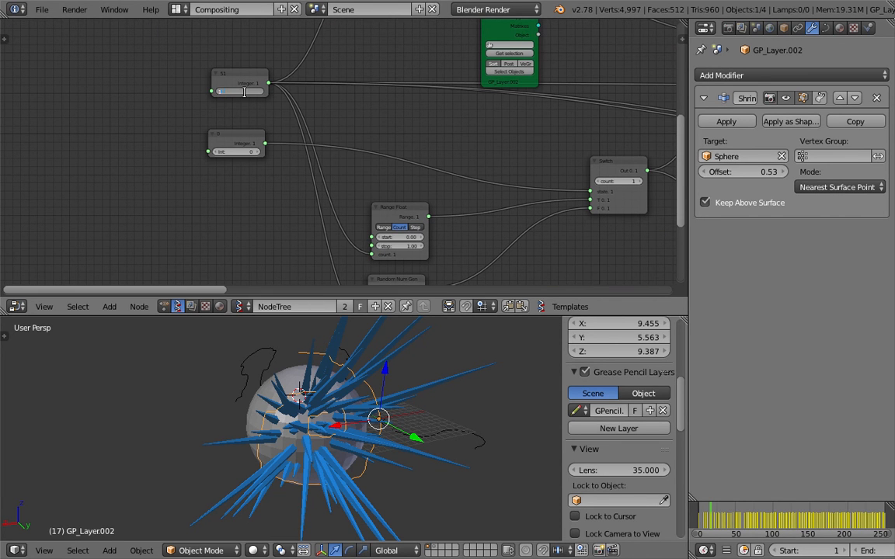
pyautogui.press('Return')
# View the denser spikes from the sphere's side and save over the current blend file
pyautogui.moveTo(330, 435); pyautogui.dragTo(373, 397, button='middle')
pyautogui.hotkey('ctrl', 's')
pyautogui.click(290, 435)
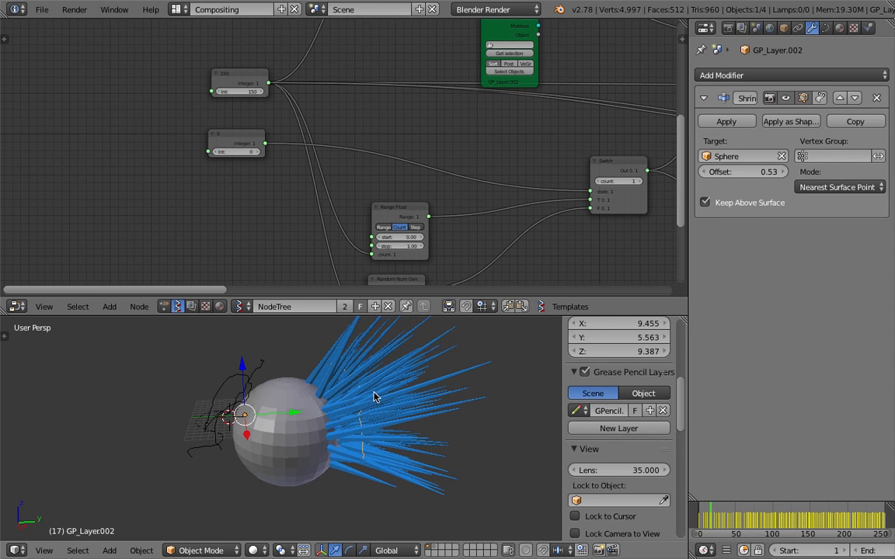
pyautogui.hotkey('ctrl', 's')
pyautogui.click(376, 397)
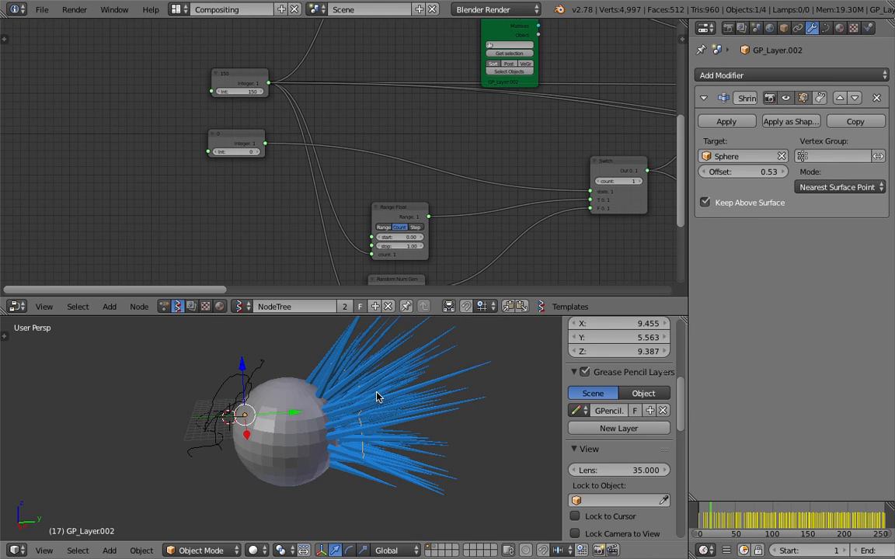